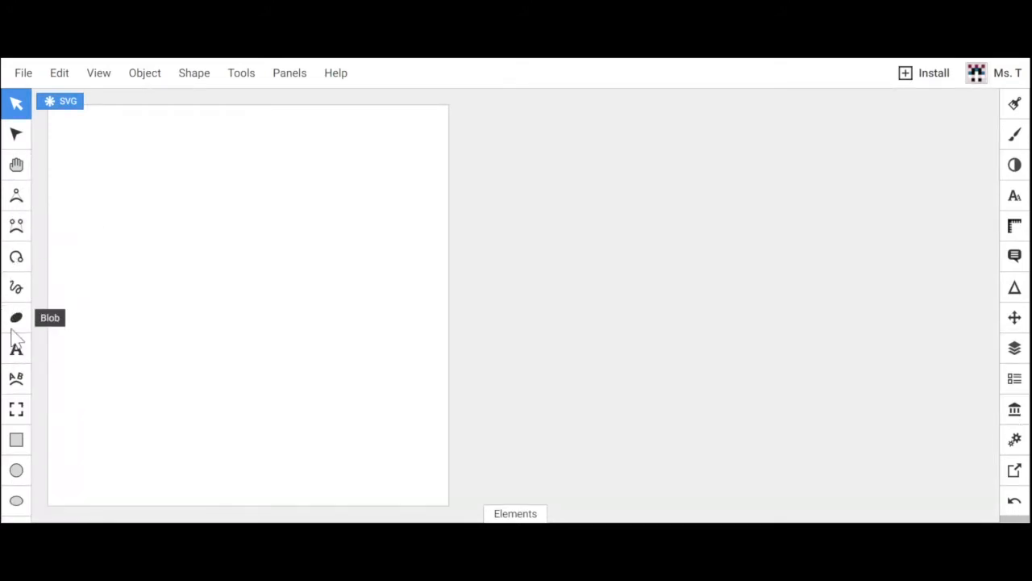
scroll(11, 339, "down", 4)
scroll(17, 339, "down", 5)
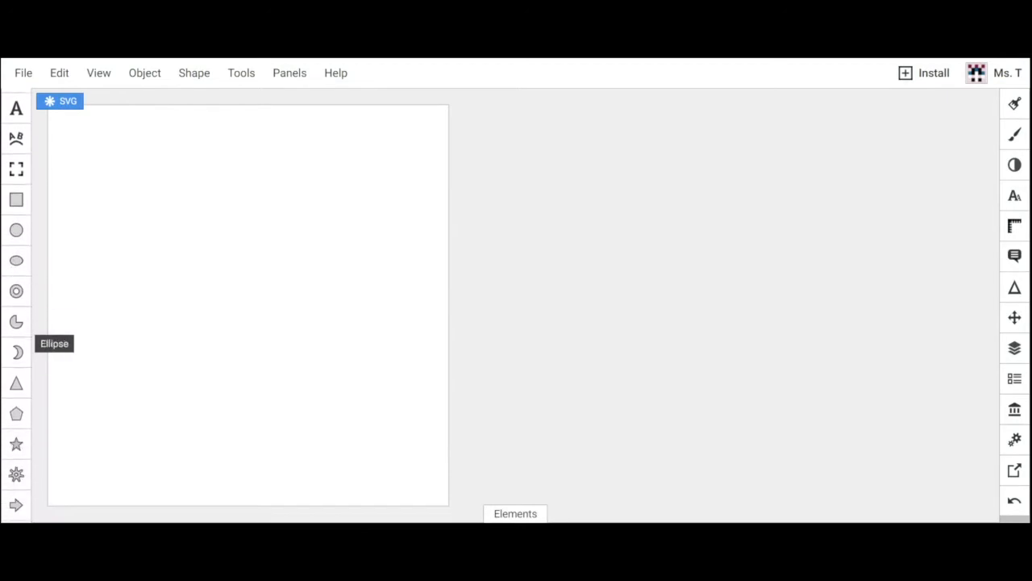
scroll(16, 327, "up", 9)
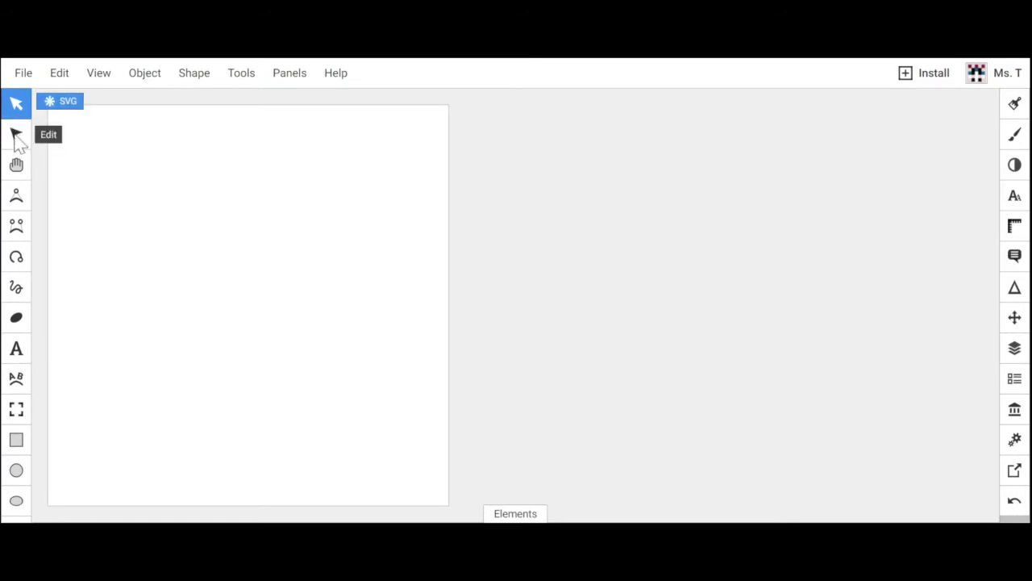
Draw a wide rectangle across the upper part of the page and a small square below it.
scroll(18, 142, "down", 9)
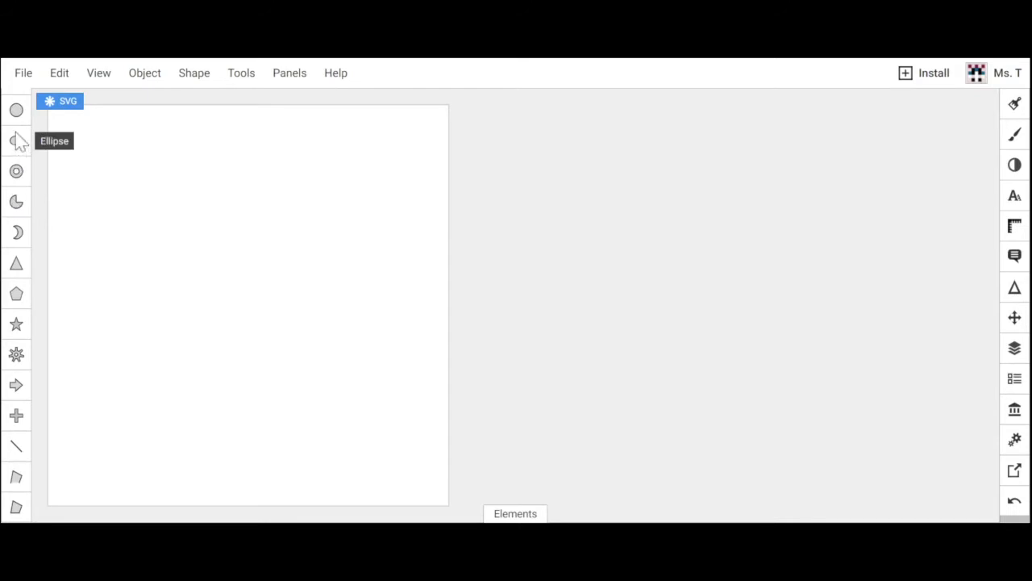
scroll(18, 119, "up", 2)
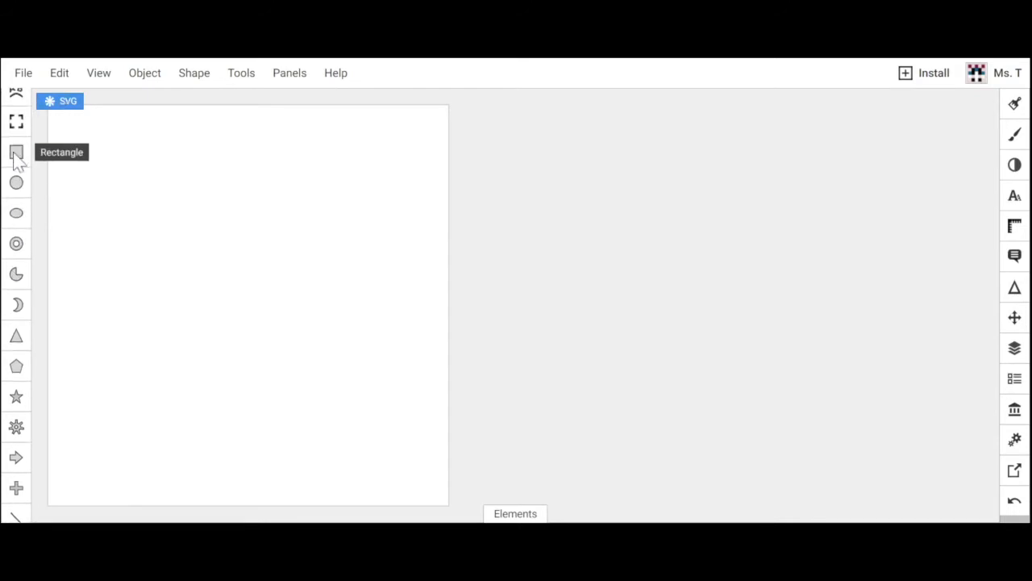
left_click(16, 150)
left_click_drag(96, 145, 387, 231)
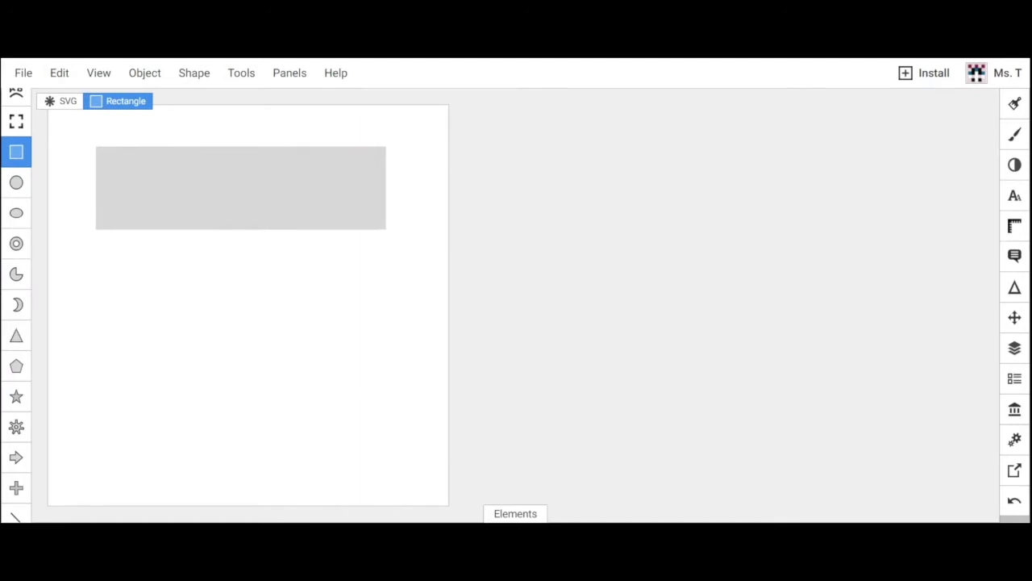
mouse_move(139, 253)
left_mouse_down()
mouse_move(256, 371)
mouse_move(173, 287)
mouse_move(191, 304)
left_mouse_up()
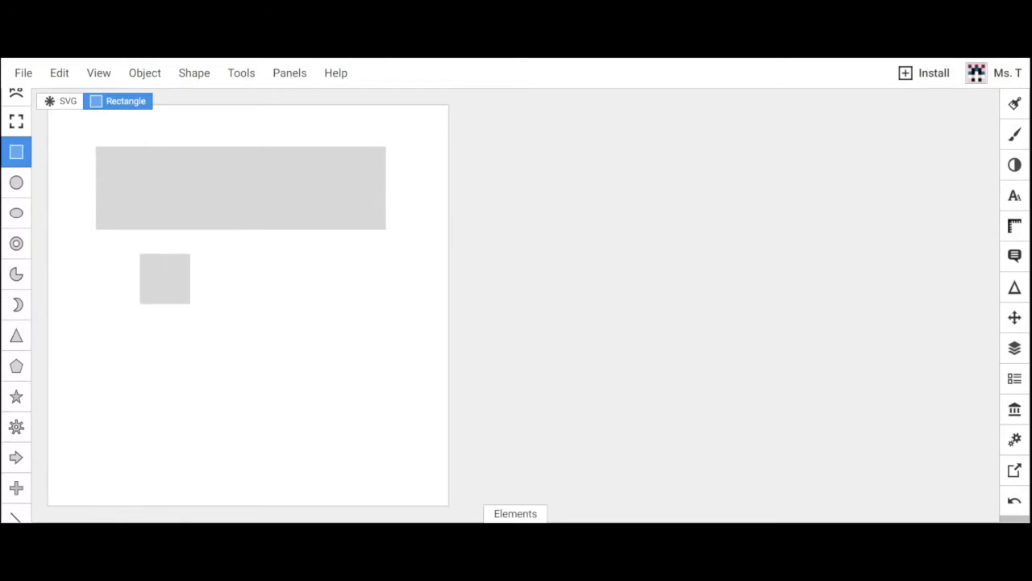
Draw a circle beside the small square and a wide ellipse near the bottom of the page.
left_click(16, 185)
left_click_drag(255, 291, 285, 320)
left_click(16, 213)
left_click_drag(131, 400, 316, 476)
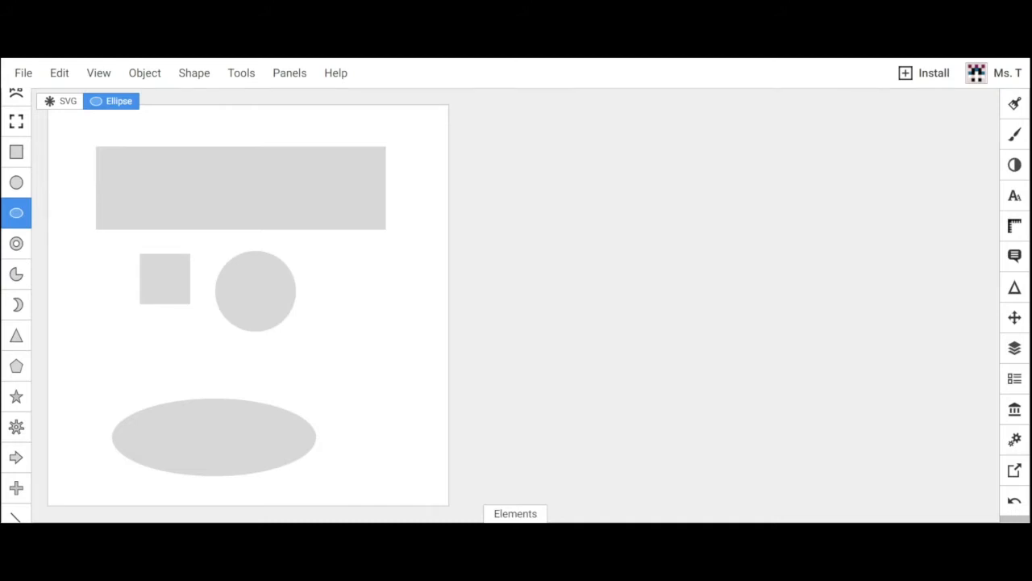
Draw an evenly round ellipse near the page's right edge and shift it slightly inward.
left_click_drag(373, 339, 437, 403)
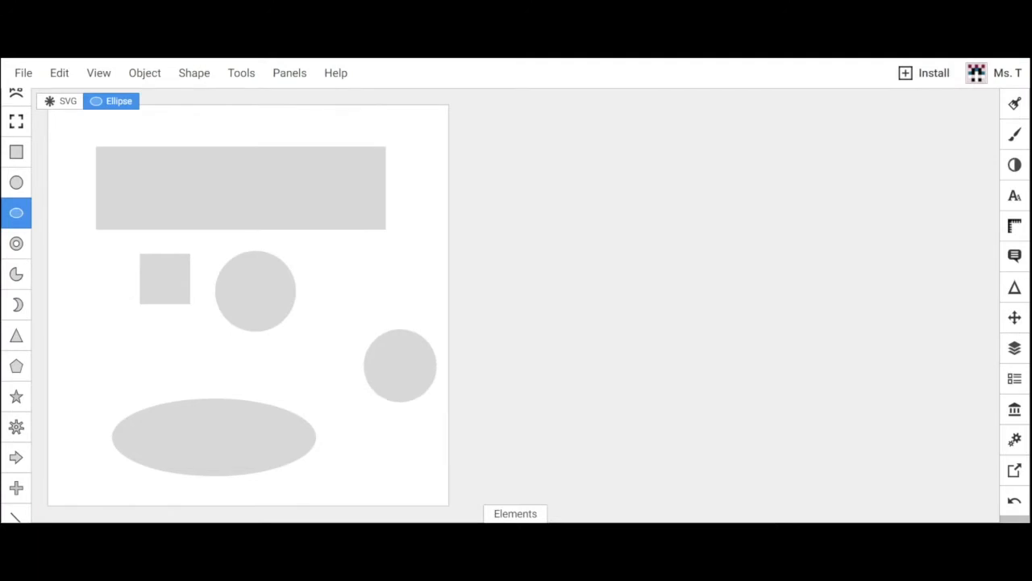
scroll(28, 239, "up", 5)
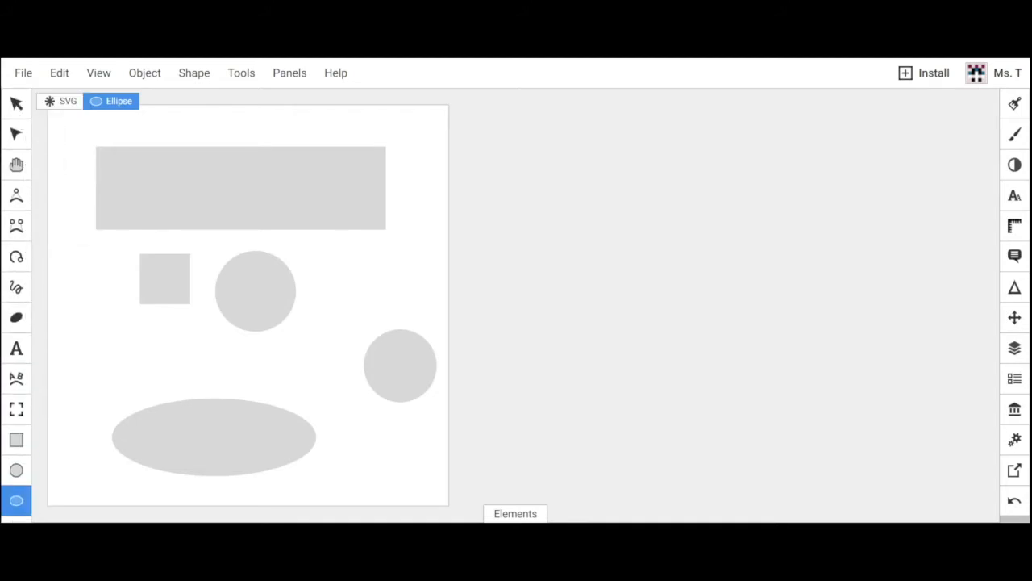
key("v")
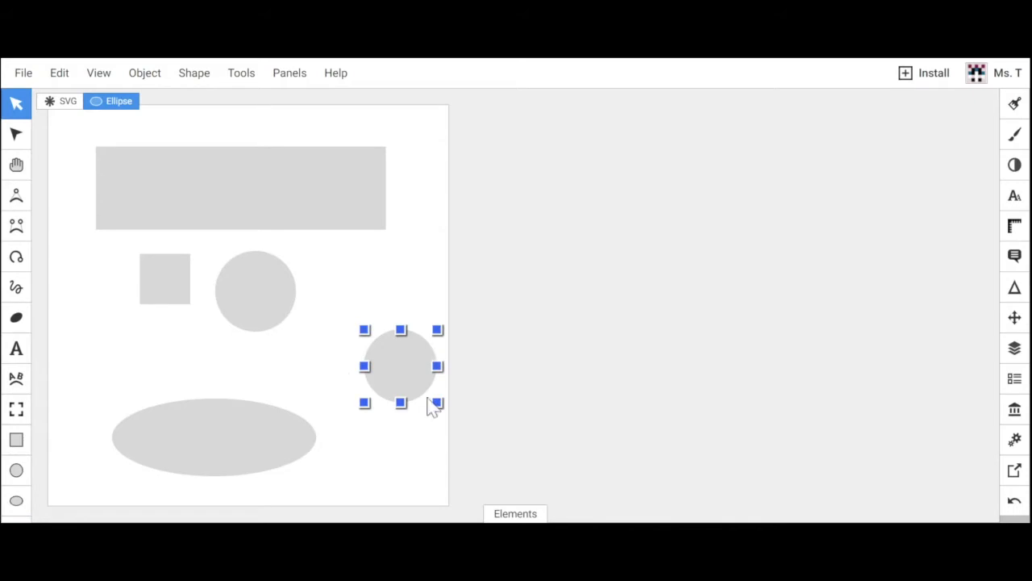
left_click_drag(395, 369, 366, 368)
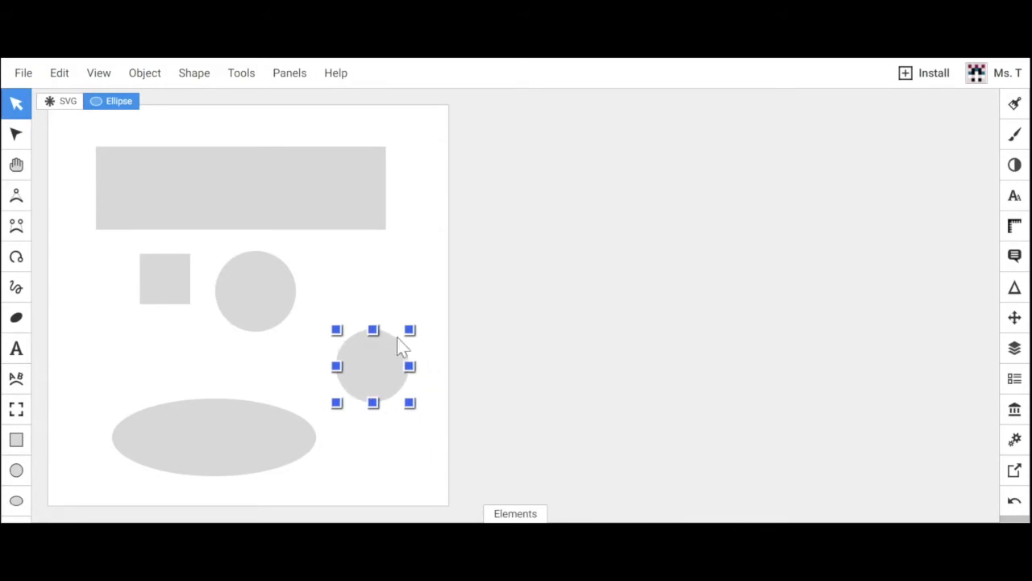
mouse_move(371, 373)
left_mouse_down()
mouse_move(376, 329)
mouse_move(364, 364)
left_mouse_up()
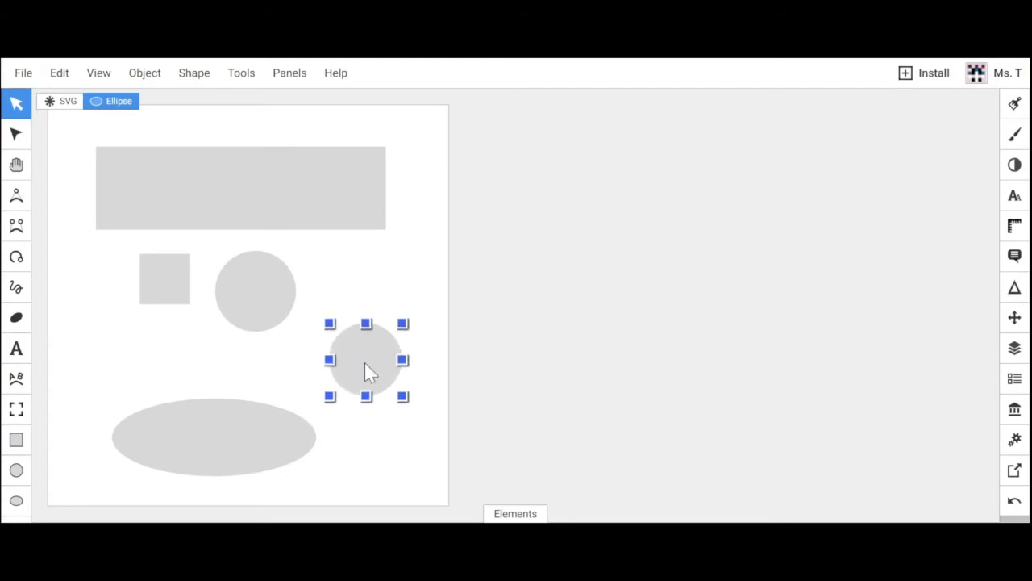
Widen and flatten the round ellipse near the page's right edge, and skew and rotate it so its right end tilts upward.
left_click_drag(403, 325, 444, 265)
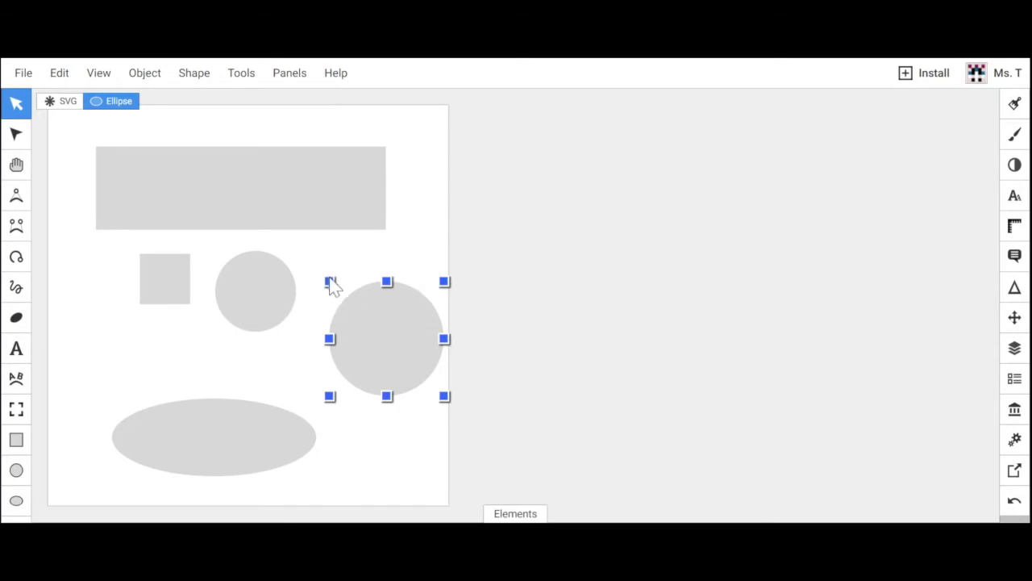
left_click_drag(332, 289, 330, 360)
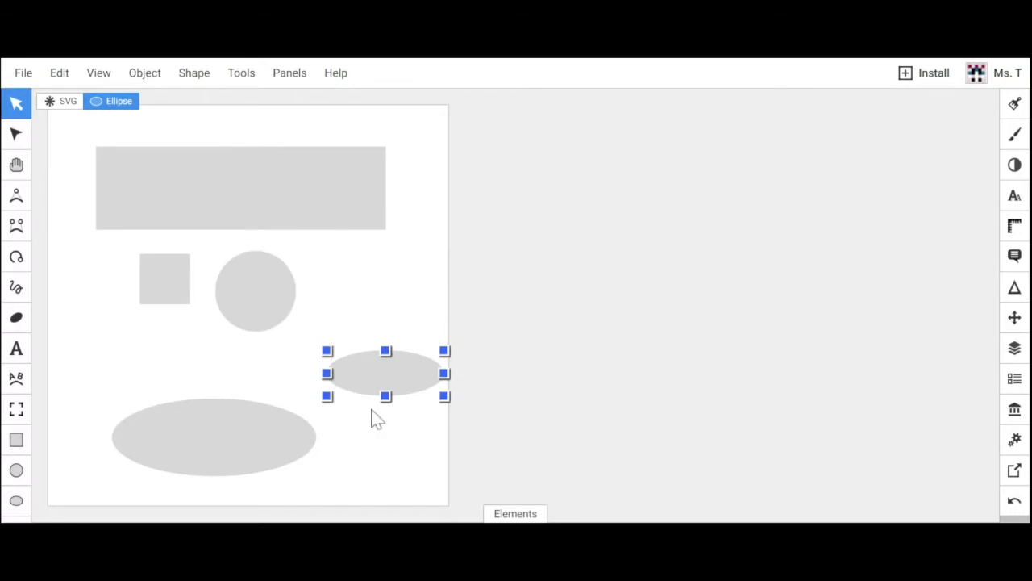
left_click(386, 383)
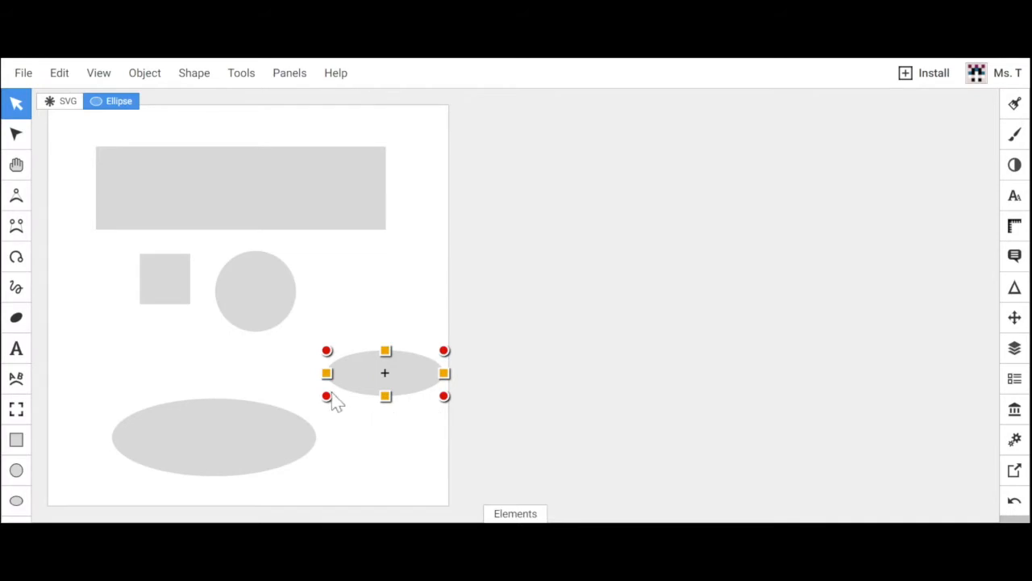
mouse_move(386, 352)
left_mouse_down()
mouse_move(362, 343)
mouse_move(424, 346)
mouse_move(392, 347)
left_mouse_up()
left_click_drag(331, 355, 364, 370)
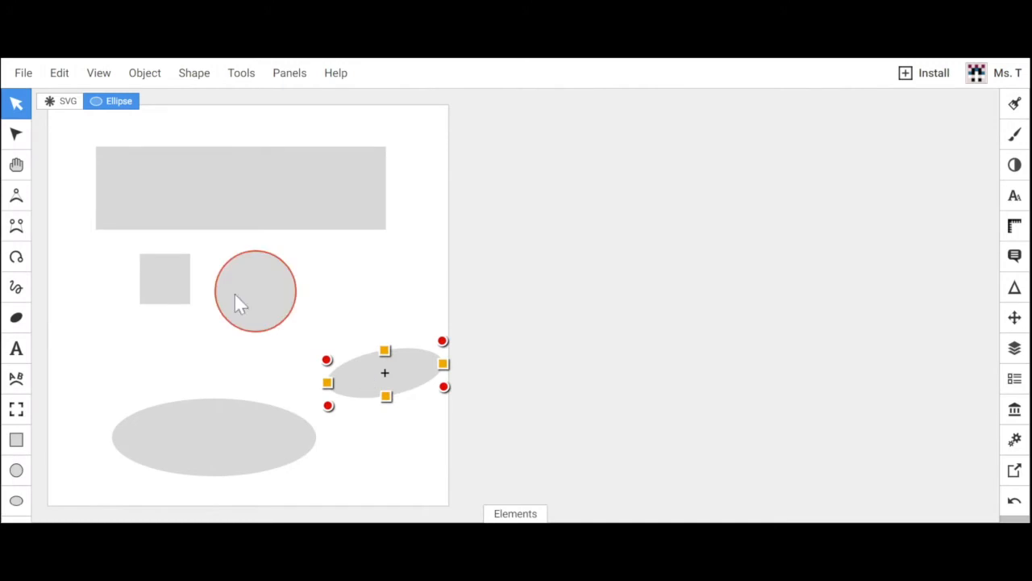
Round the corners of the wide rectangle completely, giving it semicircular ends.
left_click(180, 292)
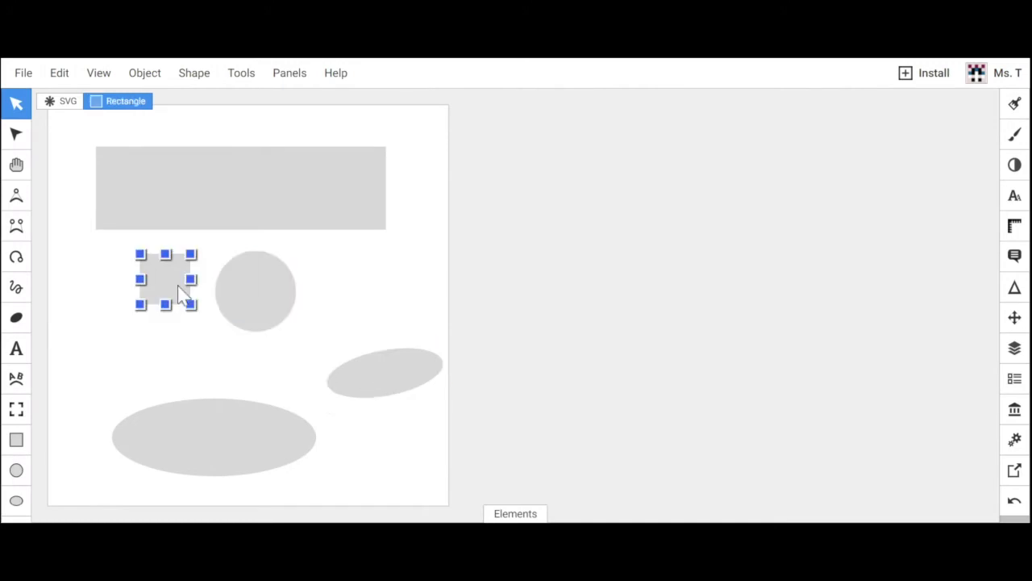
left_click(202, 169)
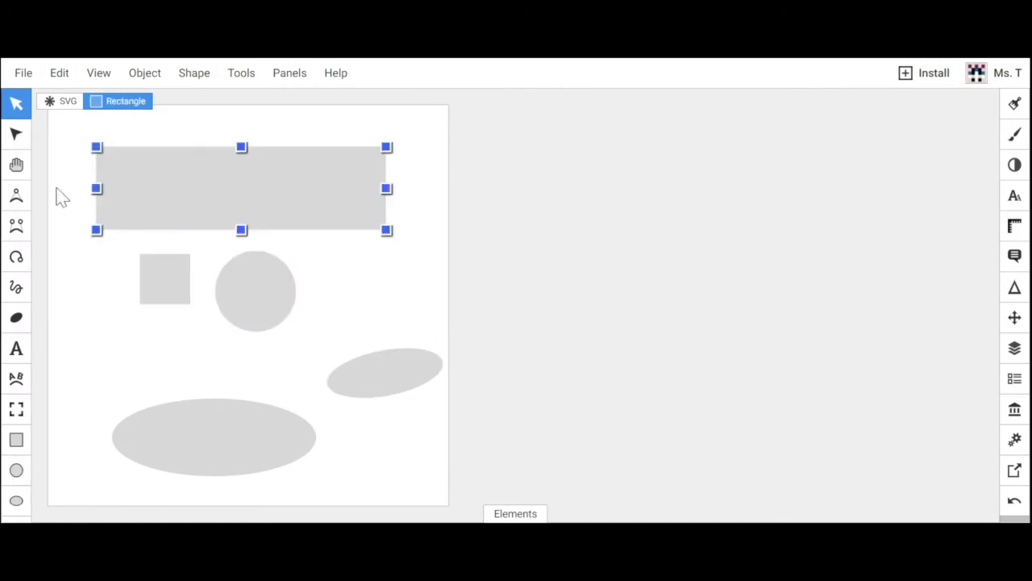
left_click(16, 137)
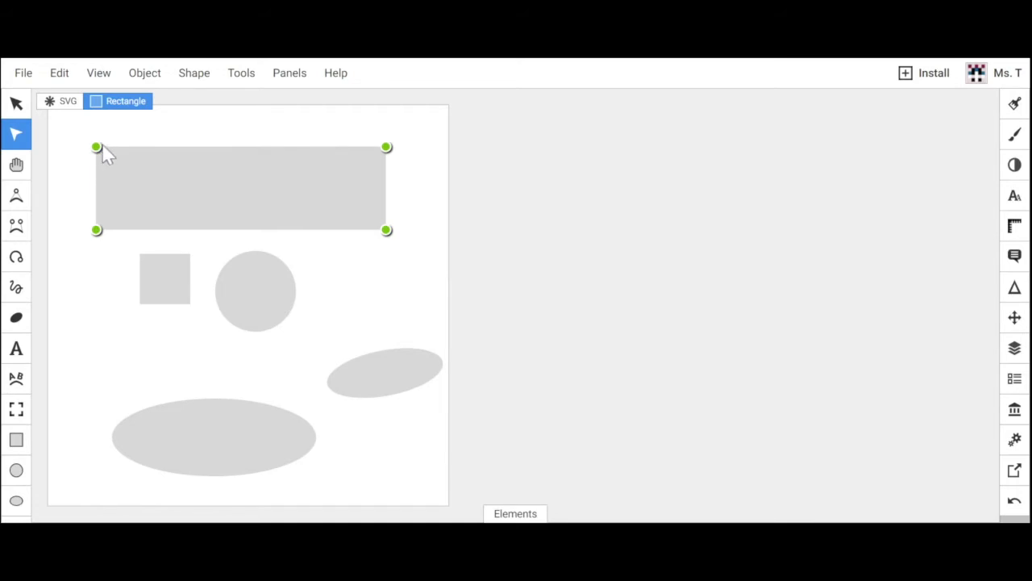
left_click_drag(98, 151, 165, 147)
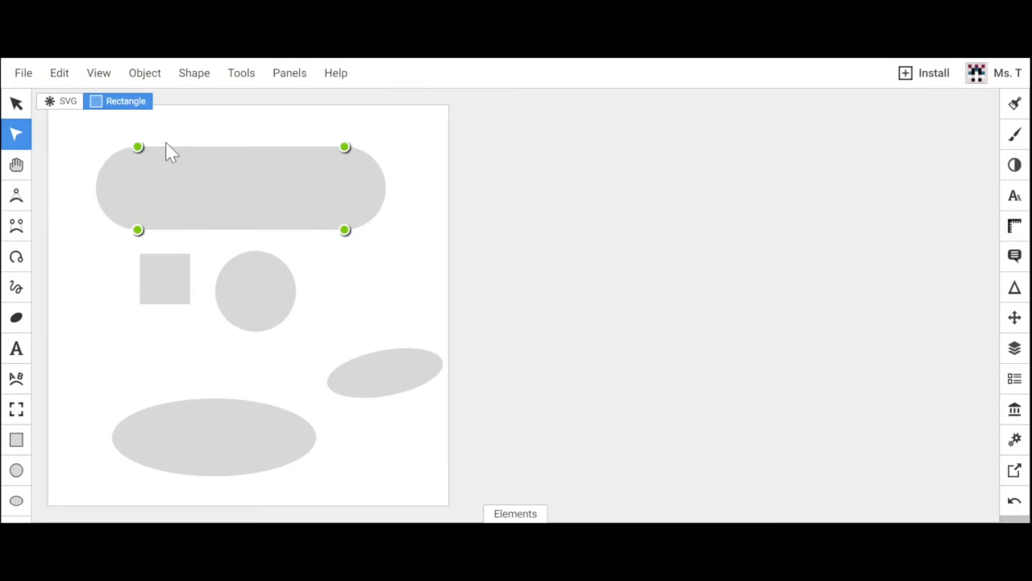
Delete all the shapes on the page, including the tilted ellipse and the rounded rectangle.
left_click_drag(68, 141, 382, 485)
key("Delete")
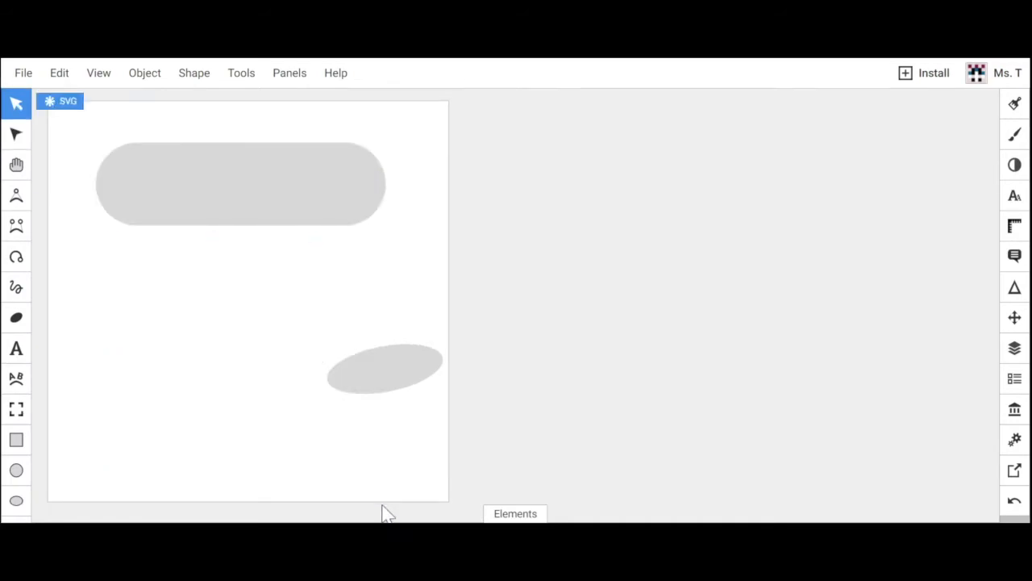
left_click(394, 363)
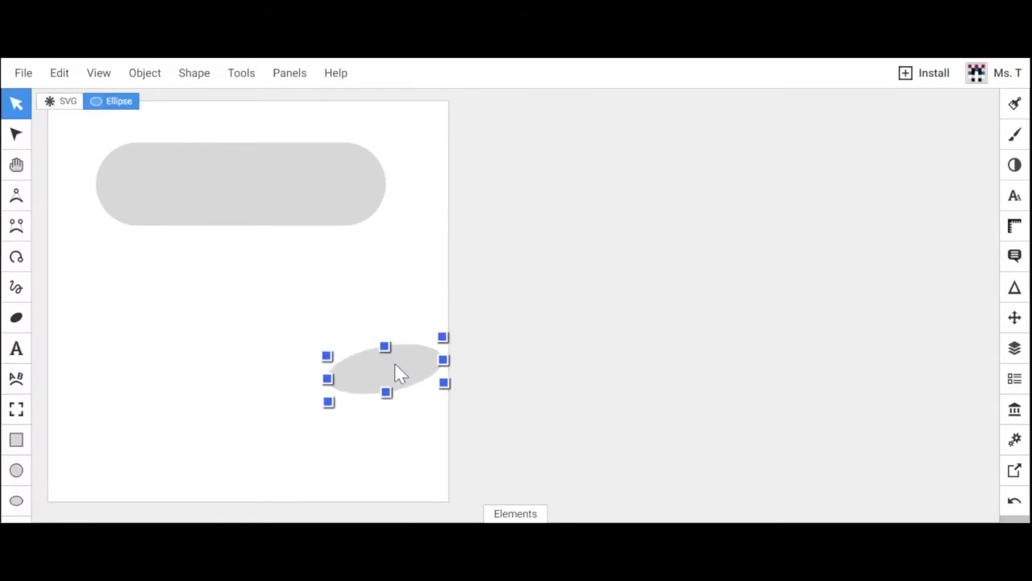
key("Delete")
left_click(320, 223)
key("Delete")
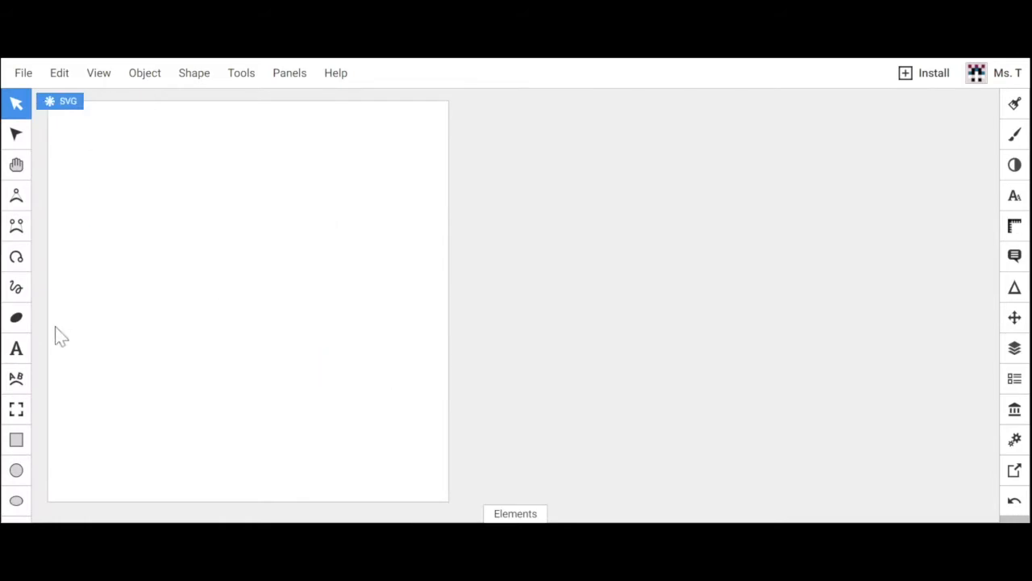
Draw a pie shape and move it to the middle of the page.
scroll(18, 349, "down", 3)
scroll(17, 348, "down", 2)
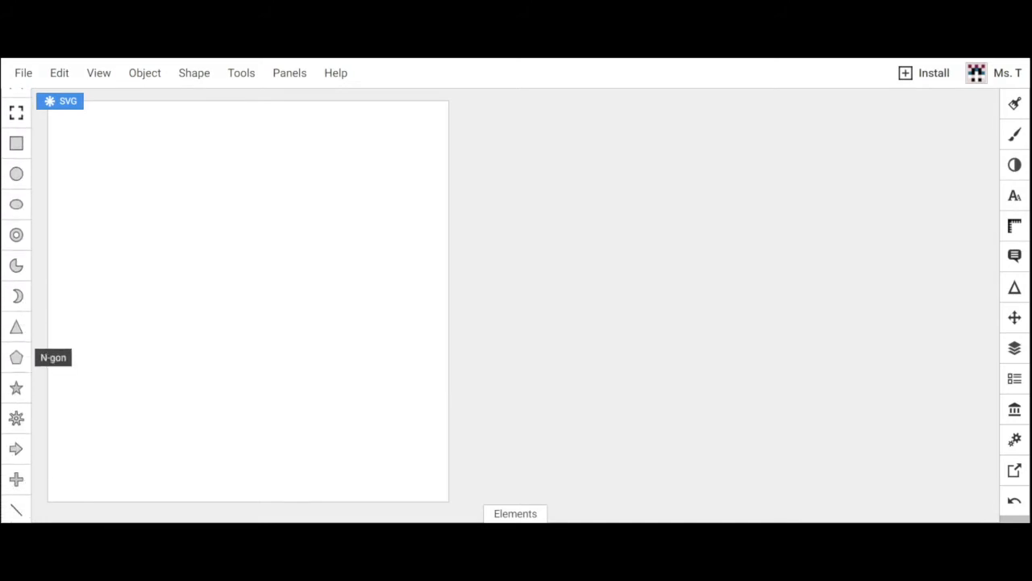
left_click(20, 273)
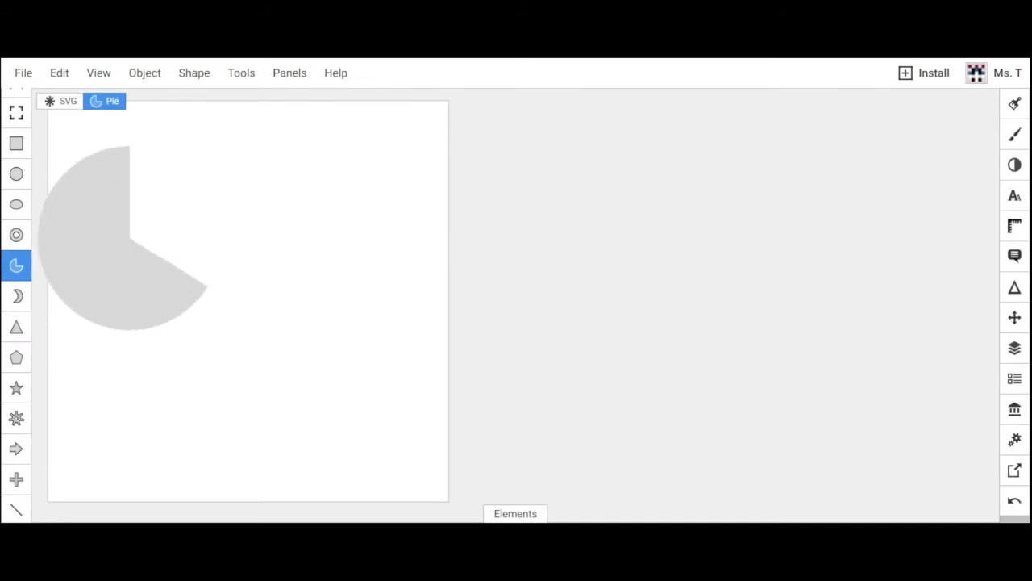
left_click(121, 322)
left_click_drag(78, 274, 192, 320)
scroll(21, 184, "up", 5)
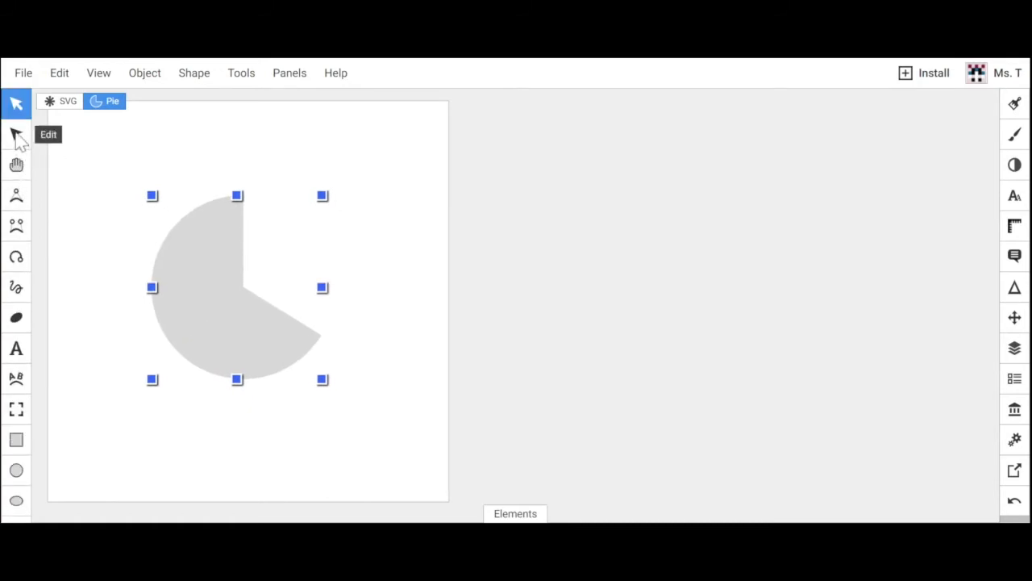
Reshape the pie into a thick C-shaped arc with a hollow centre, a slightly extended upper end and a smaller outer radius.
left_click(15, 131)
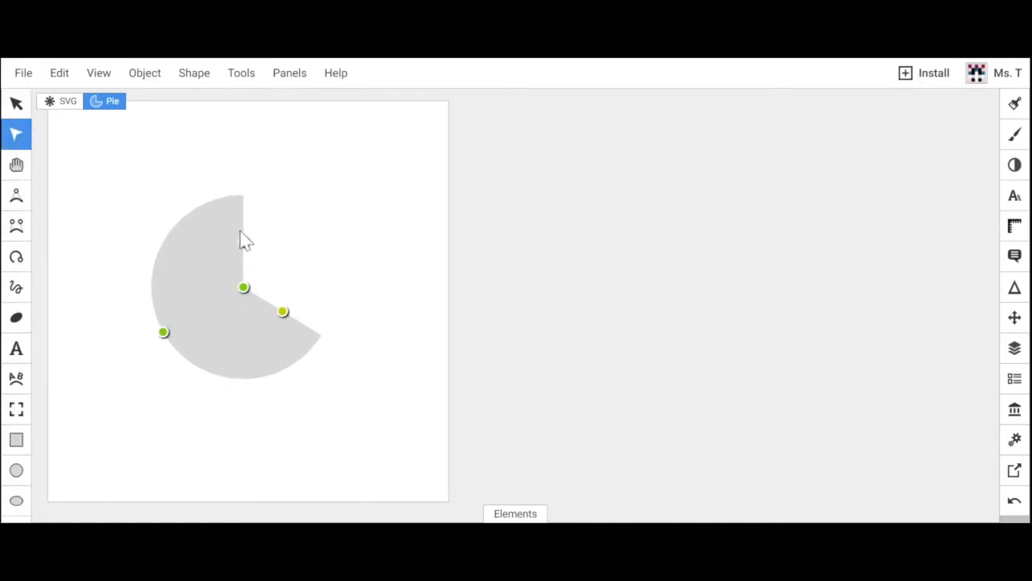
left_click_drag(241, 290, 212, 313)
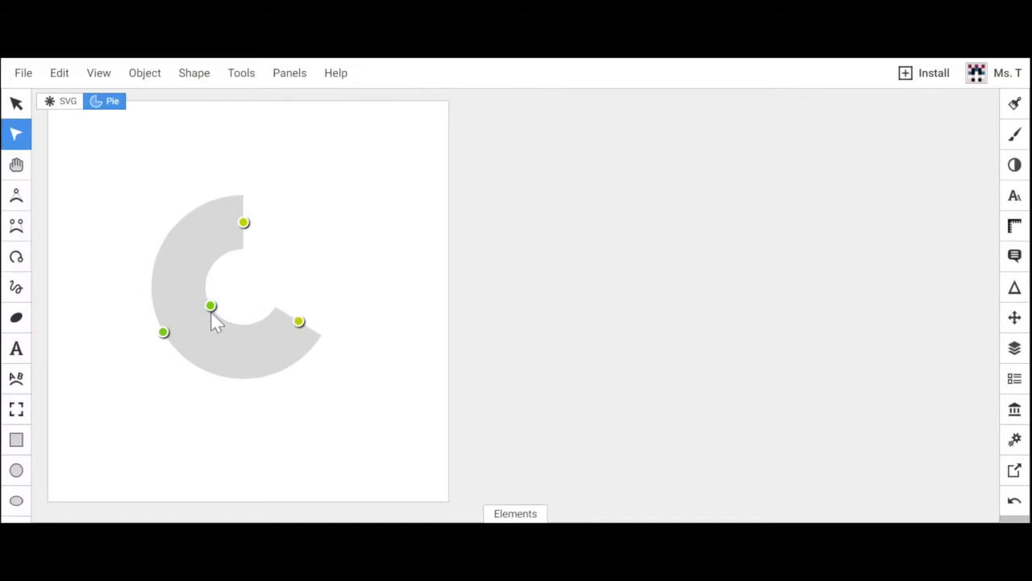
mouse_move(247, 229)
left_mouse_down()
mouse_move(288, 253)
mouse_move(298, 302)
mouse_move(295, 272)
mouse_move(226, 235)
mouse_move(217, 248)
mouse_move(257, 244)
left_mouse_up()
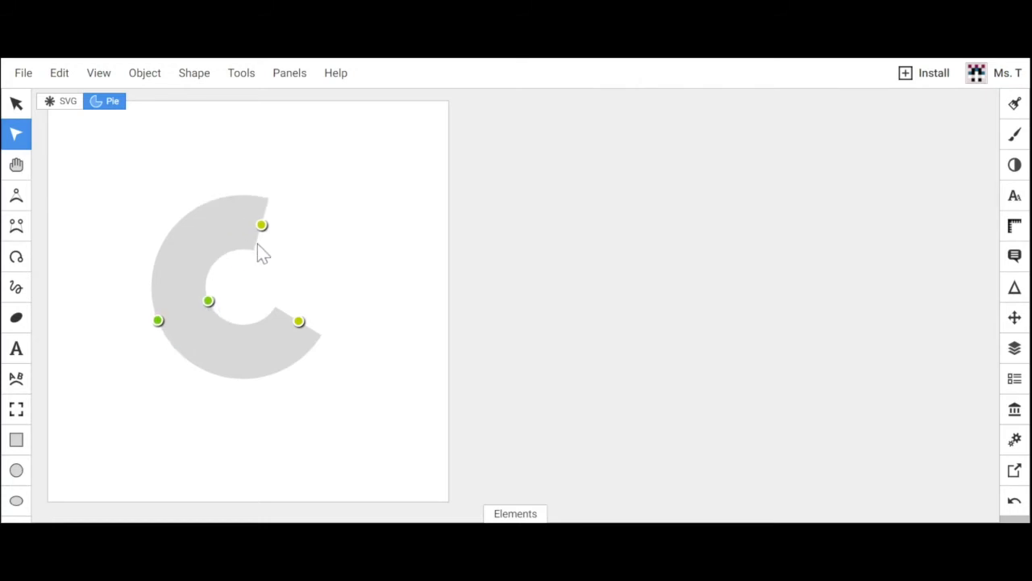
mouse_move(159, 321)
left_mouse_down()
mouse_move(127, 345)
mouse_move(172, 333)
left_mouse_up()
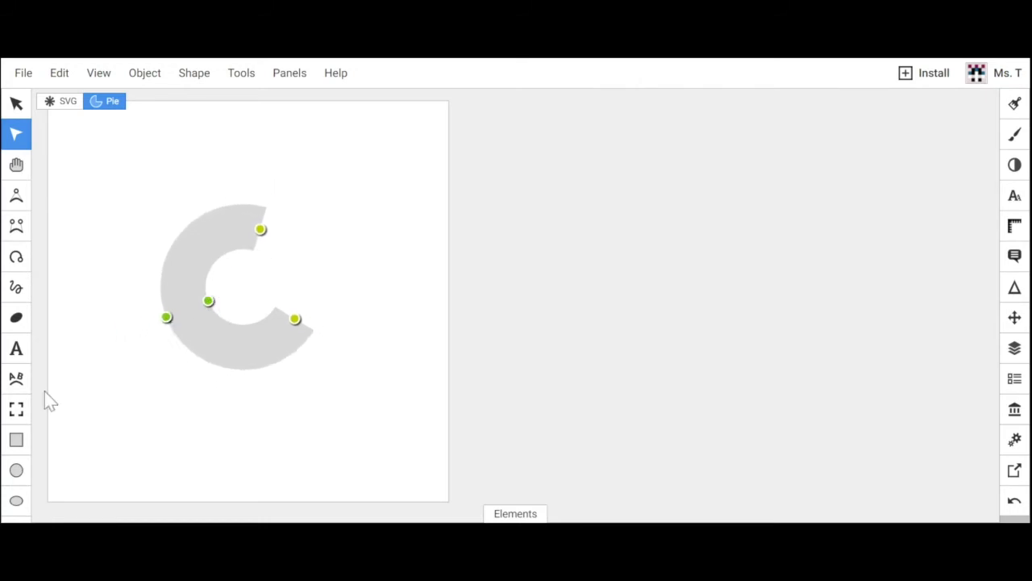
Draw a cog shape above and to the right of the C-shaped arc.
scroll(14, 407, "down", 4)
scroll(15, 399, "down", 3)
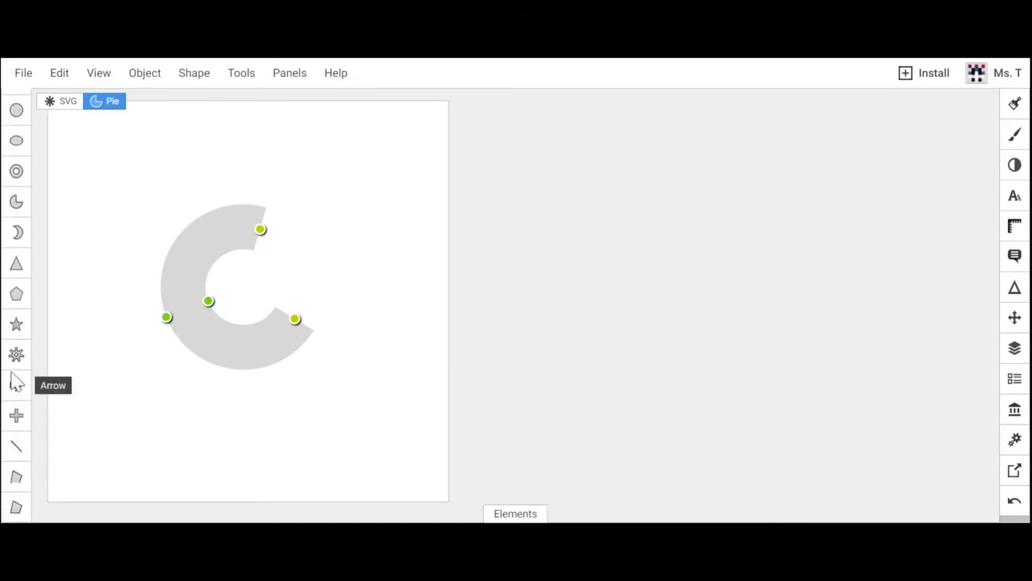
left_click(18, 357)
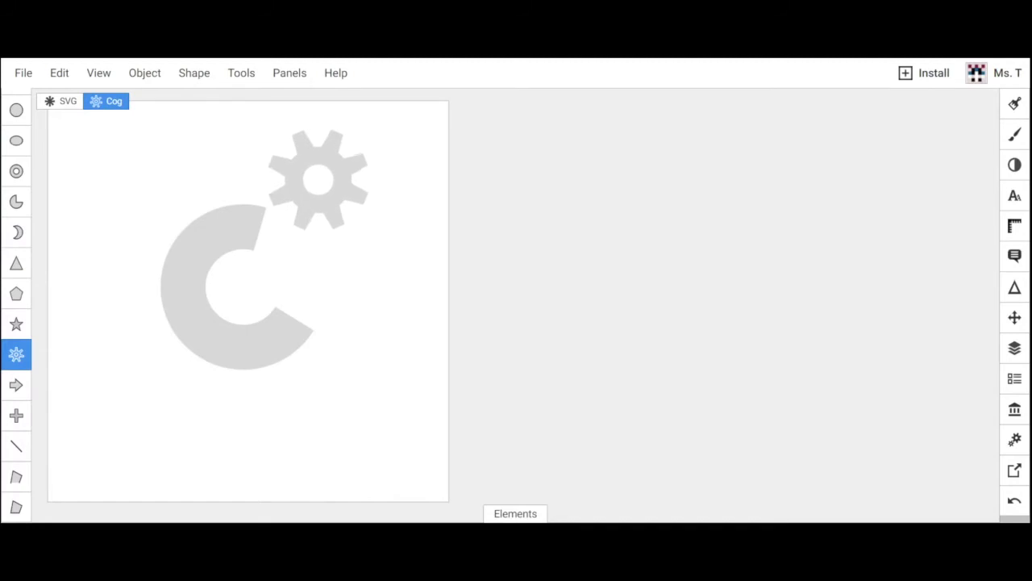
Reshape the cog directly on the page into one with seven long, narrow teeth around a smaller body.
scroll(18, 162, "up", 5)
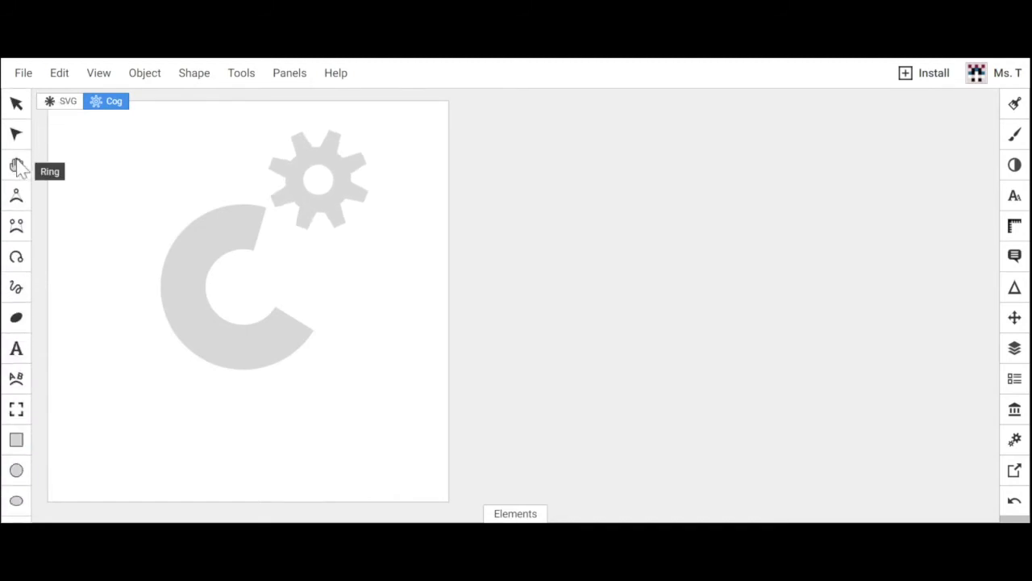
left_click(16, 134)
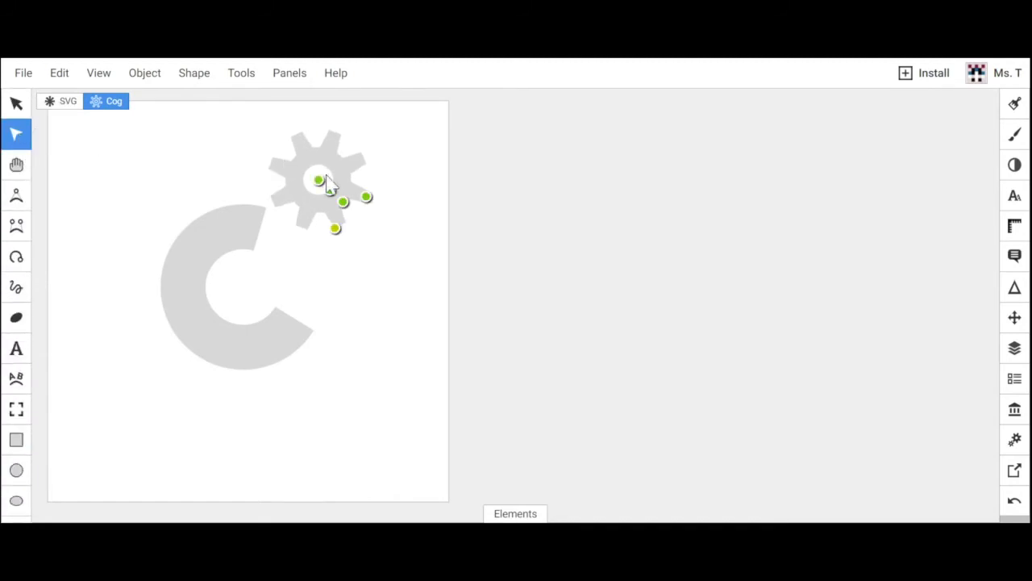
mouse_move(322, 182)
left_mouse_down()
mouse_move(302, 174)
mouse_move(316, 172)
left_mouse_up()
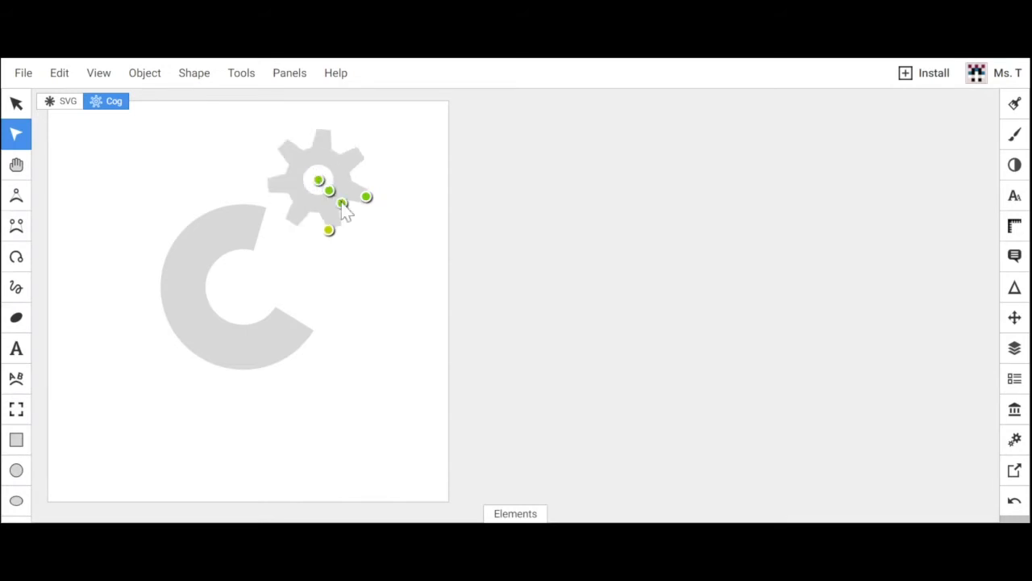
left_click_drag(344, 204, 376, 197)
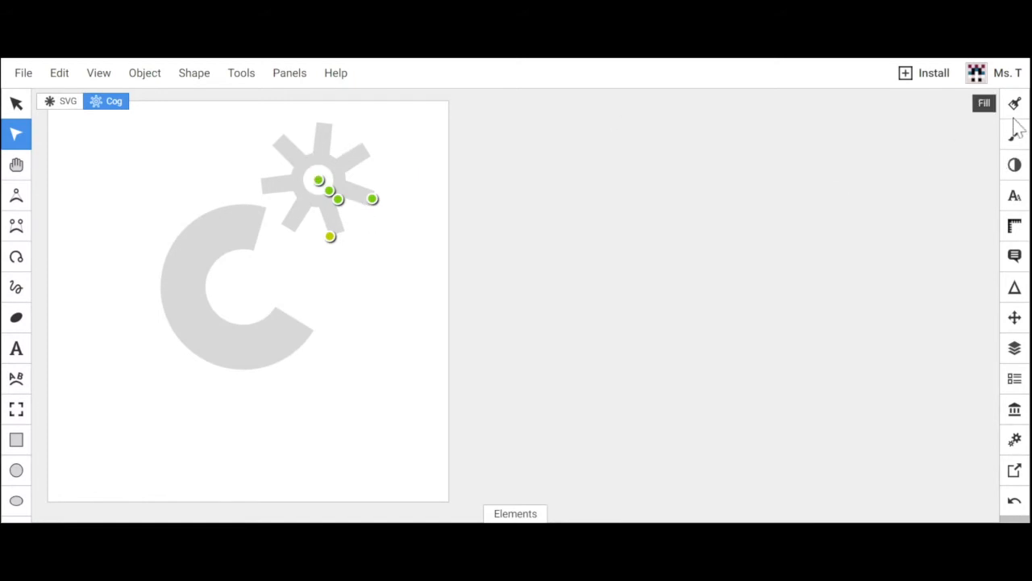
Set the cog's splay to 68%, Radius 1 to 23 and Radius 2 to 39, keeping seven teeth.
left_click(1015, 196)
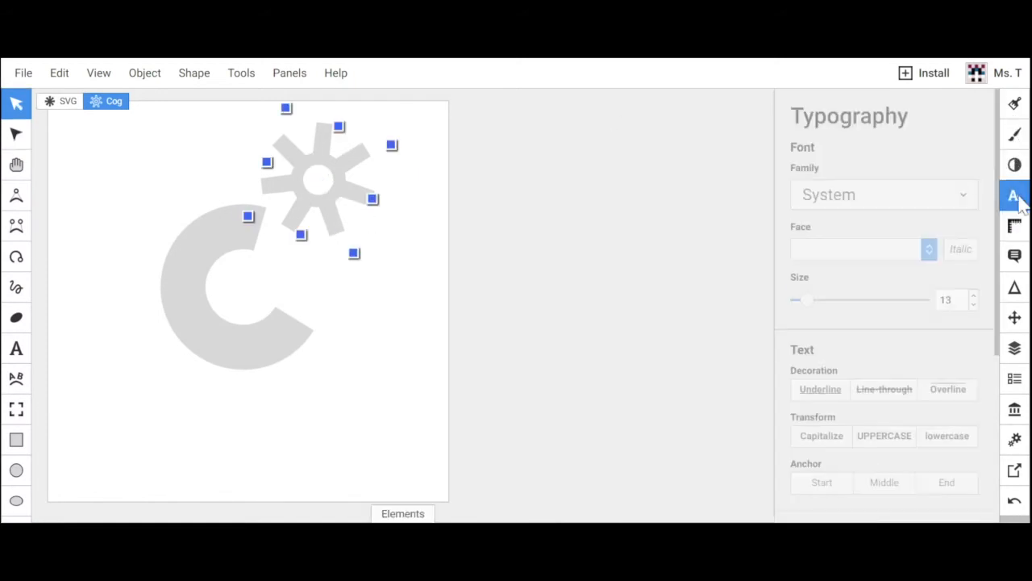
left_click(1015, 226)
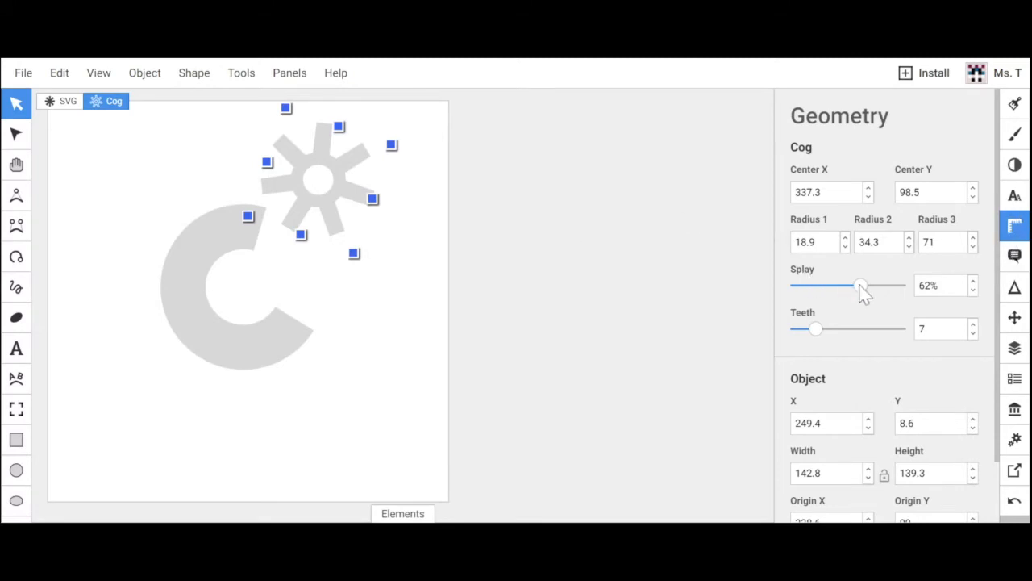
mouse_move(860, 287)
left_mouse_down()
mouse_move(806, 288)
mouse_move(868, 288)
left_mouse_up()
mouse_move(819, 328)
left_mouse_down()
mouse_move(879, 327)
mouse_move(819, 330)
left_mouse_up()
left_click(845, 238)
left_click(846, 246)
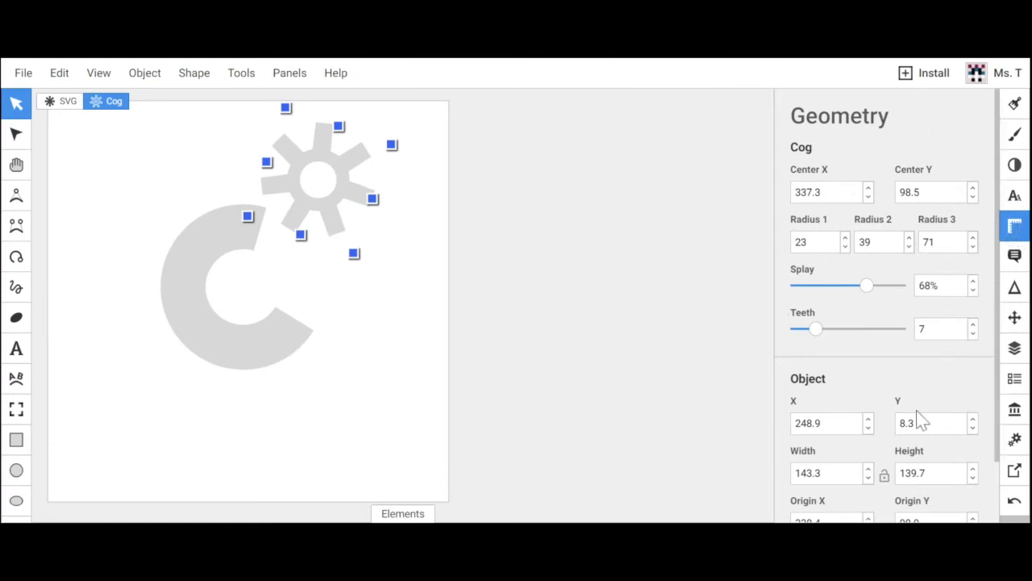
Rotate the cog to 153°.
scroll(922, 420, "down", 2)
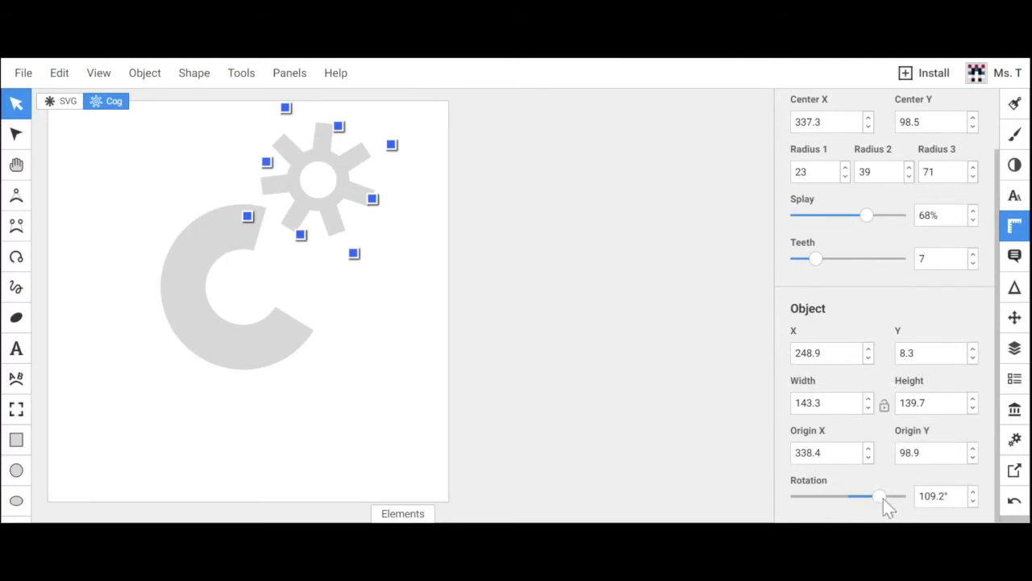
left_click_drag(883, 498, 893, 498)
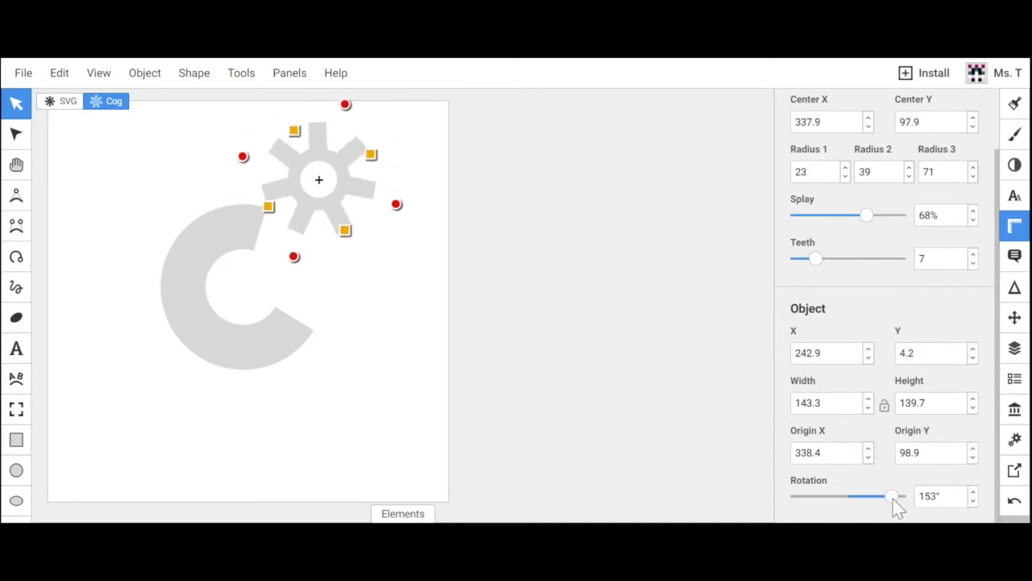
scroll(888, 276, "up", 1)
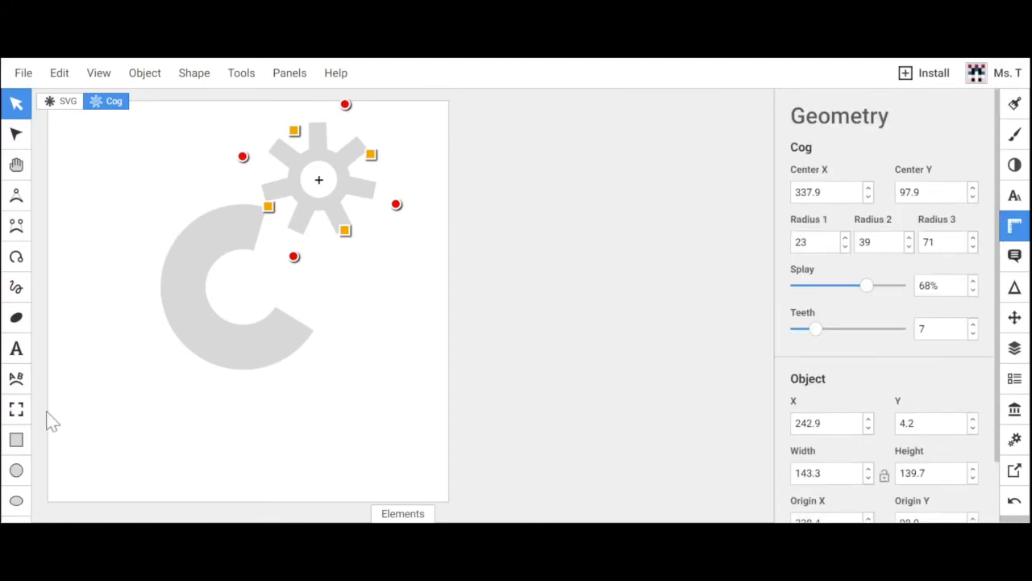
Draw an arrow about 314 units long below the C-shaped arc, pointing up and to the right.
scroll(16, 443, "down", 5)
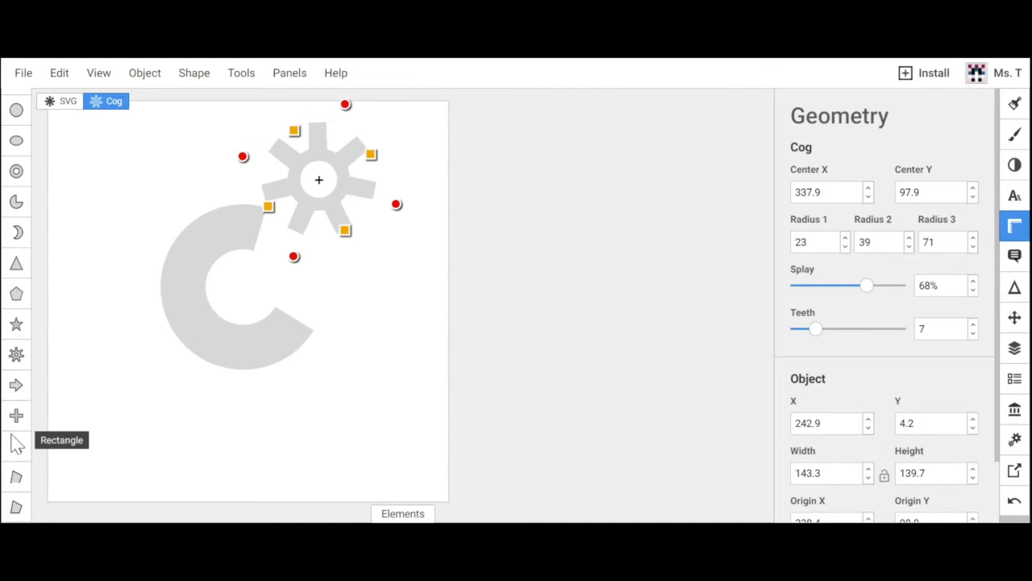
left_click(17, 386)
left_click_drag(153, 441, 391, 361)
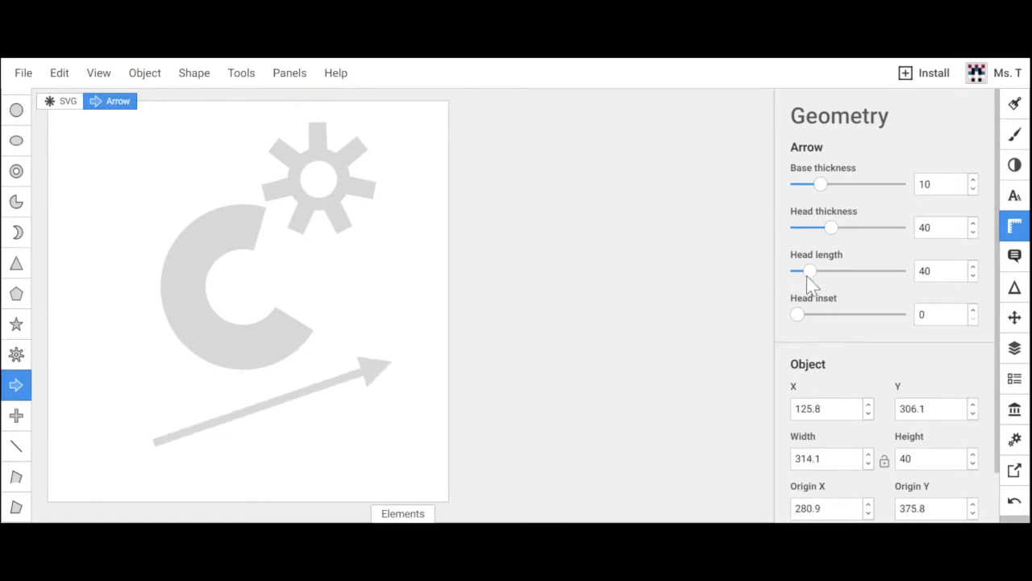
Set the arrow's head length to 105, head thickness to 75 and base thickness to 19.
mouse_move(814, 270)
left_mouse_down()
mouse_move(856, 268)
mouse_move(833, 272)
left_mouse_up()
left_click_drag(832, 228, 876, 229)
mouse_move(812, 185)
left_mouse_down()
mouse_move(860, 184)
mouse_move(828, 197)
left_mouse_up()
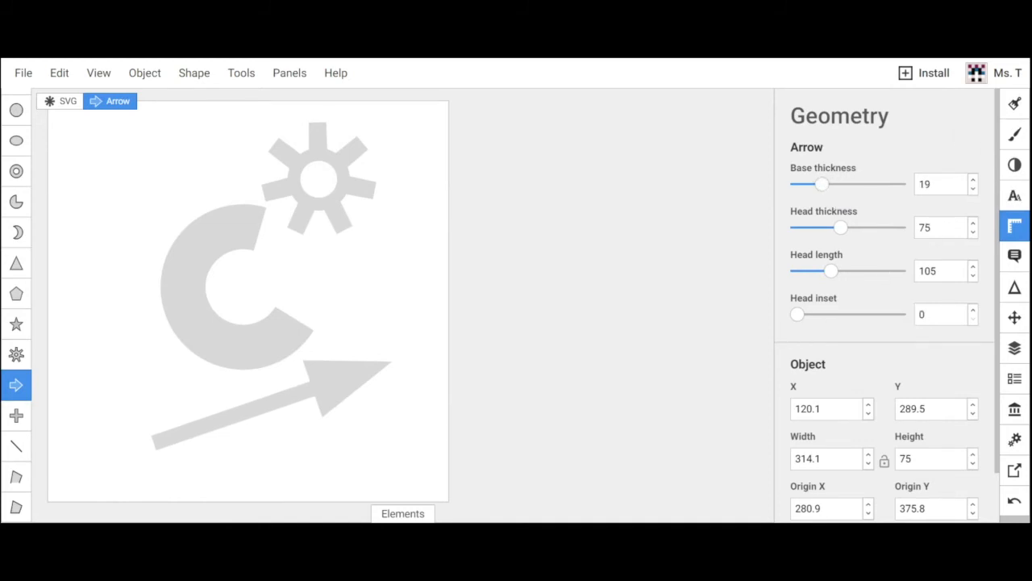
Delete all the shapes on the page: the C-shaped arc, the cog and the arrow.
scroll(16, 242, "up", 5)
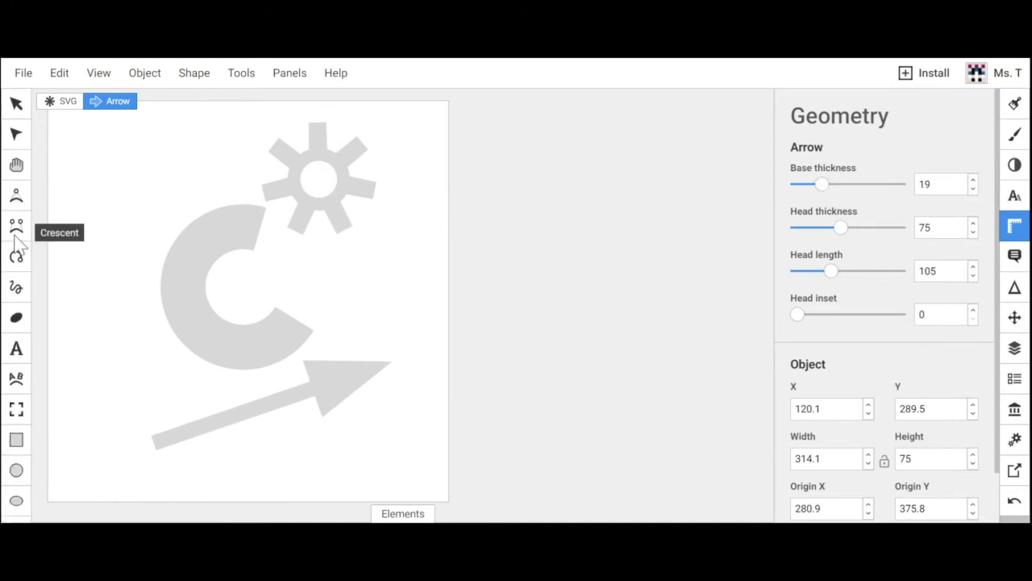
key("ctrl+a")
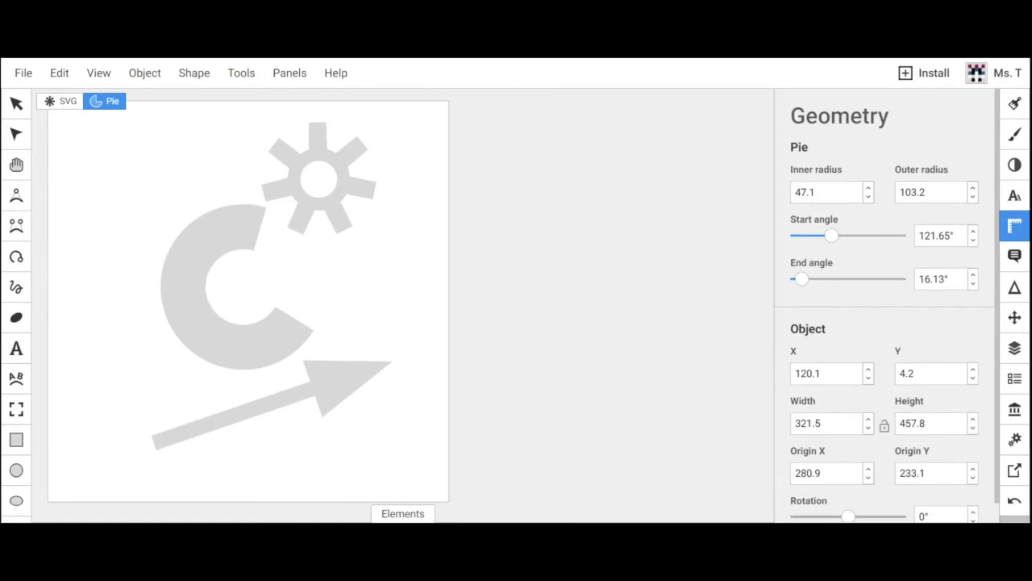
key("v")
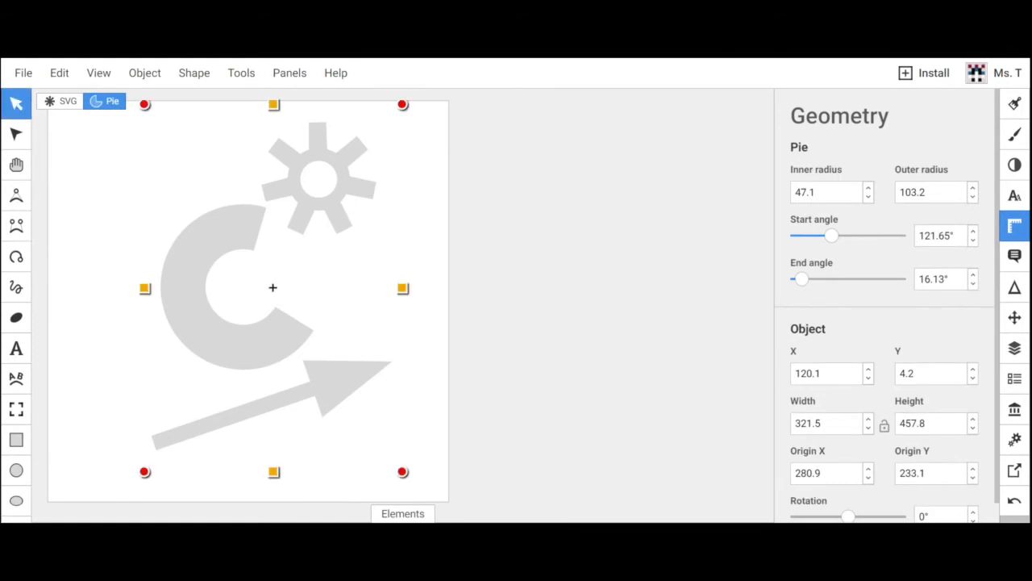
key("Delete")
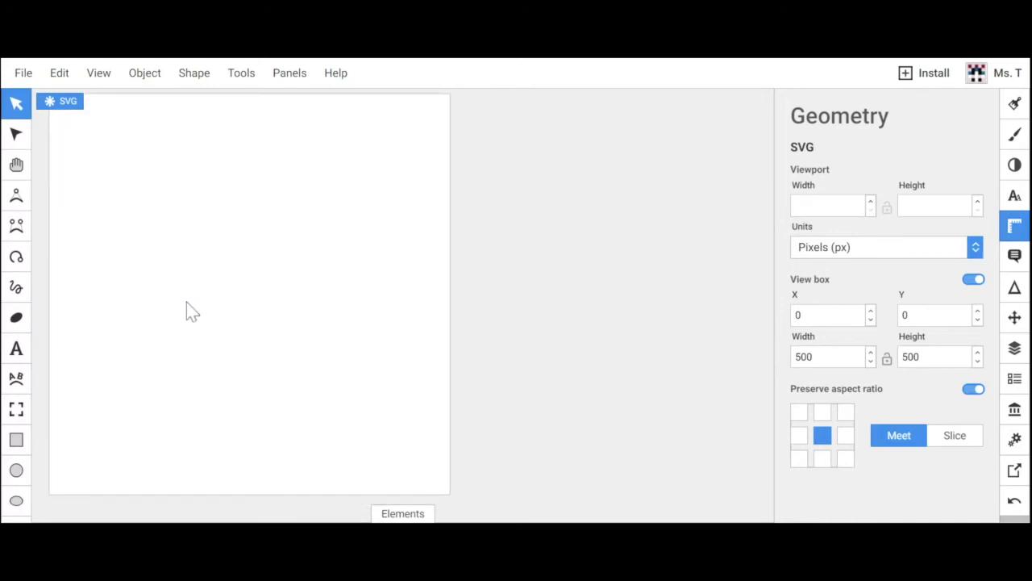
Draw three large overlapping circles: one on the left, one on the right and one near the lower edge of the page.
left_click(16, 470)
mouse_move(135, 293)
left_mouse_down()
mouse_move(331, 406)
mouse_move(257, 364)
left_mouse_up()
left_click_drag(339, 286, 435, 342)
mouse_move(307, 438)
left_mouse_down()
mouse_move(412, 499)
mouse_move(395, 490)
left_mouse_up()
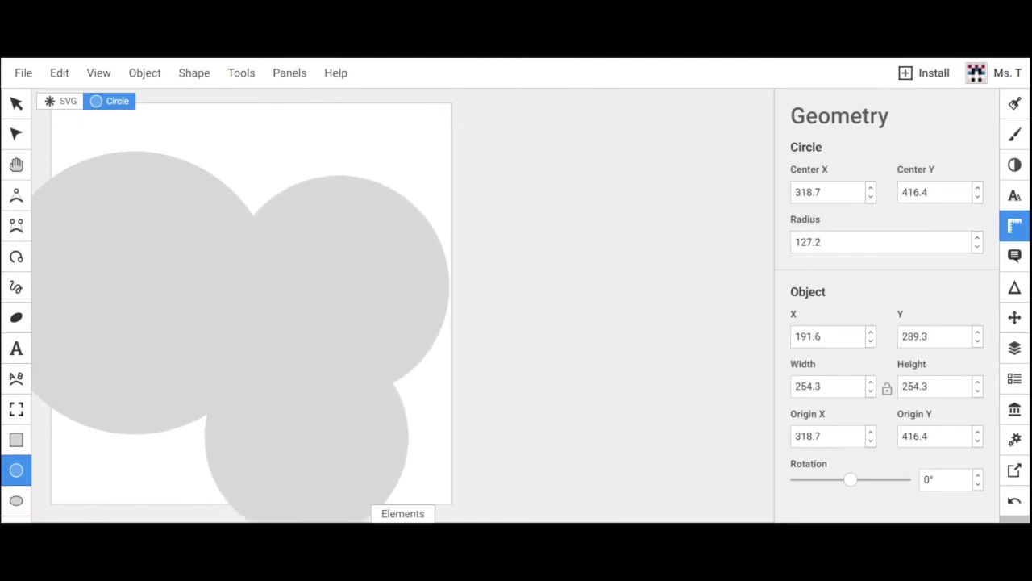
Undo the drawing of all three circles and redo only the first one.
key("ctrl+z")
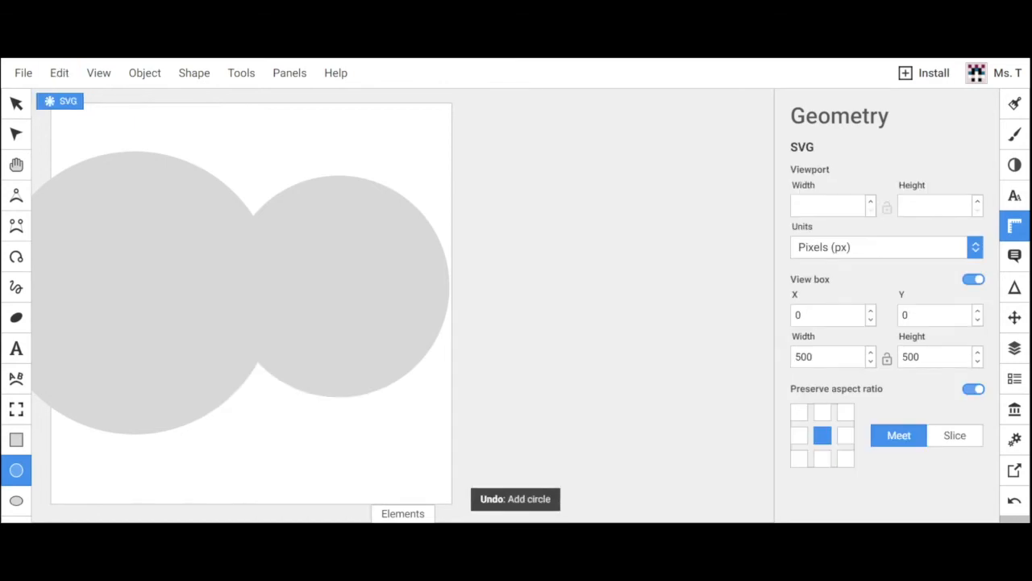
key("ctrl+z")
key("ctrl+z")
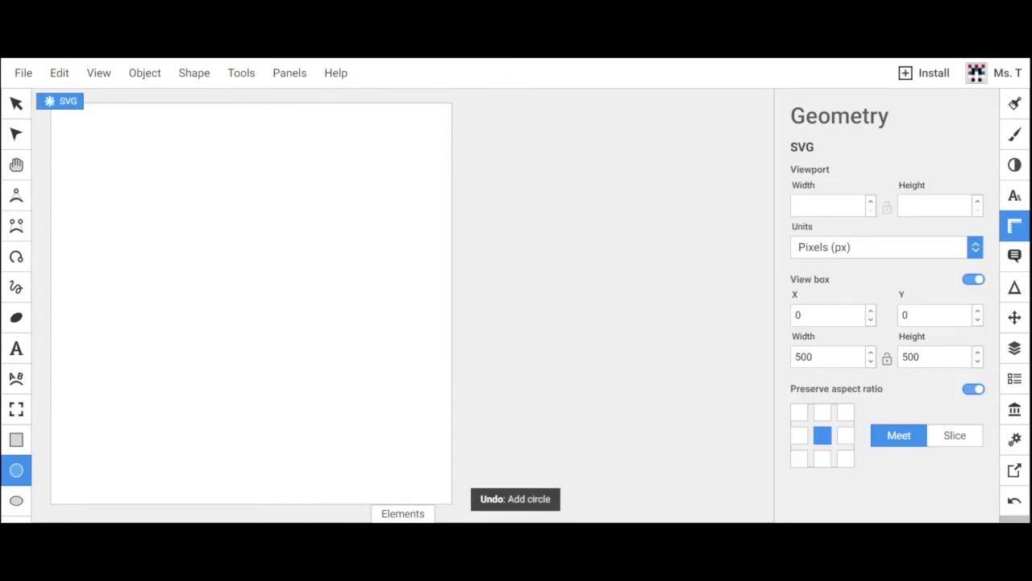
key("ctrl+shift+z")
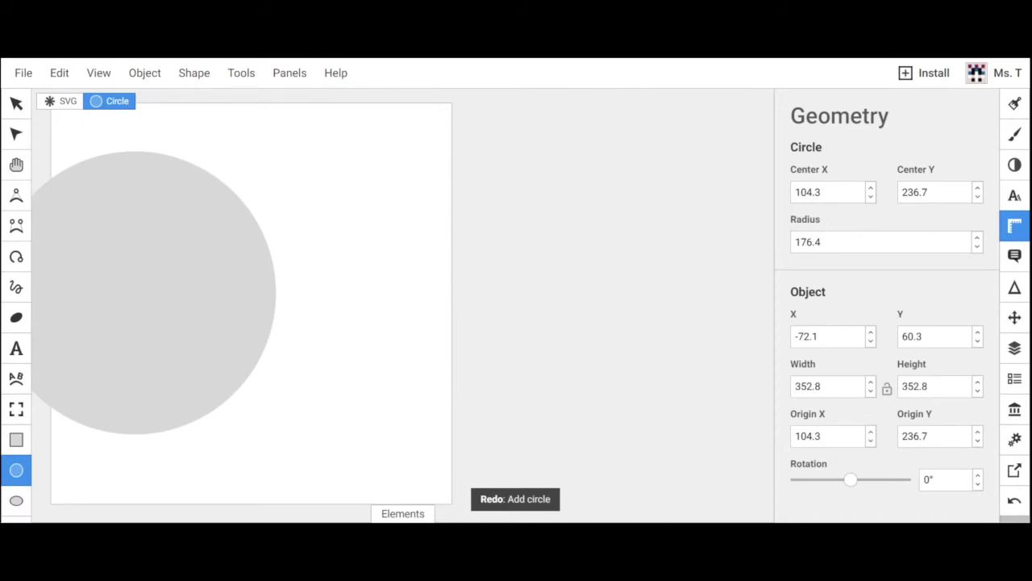
Move the circle inward and shrink it to a radius of about 69, duplicating it to make three separate circles.
key("v")
left_click_drag(153, 316, 260, 306)
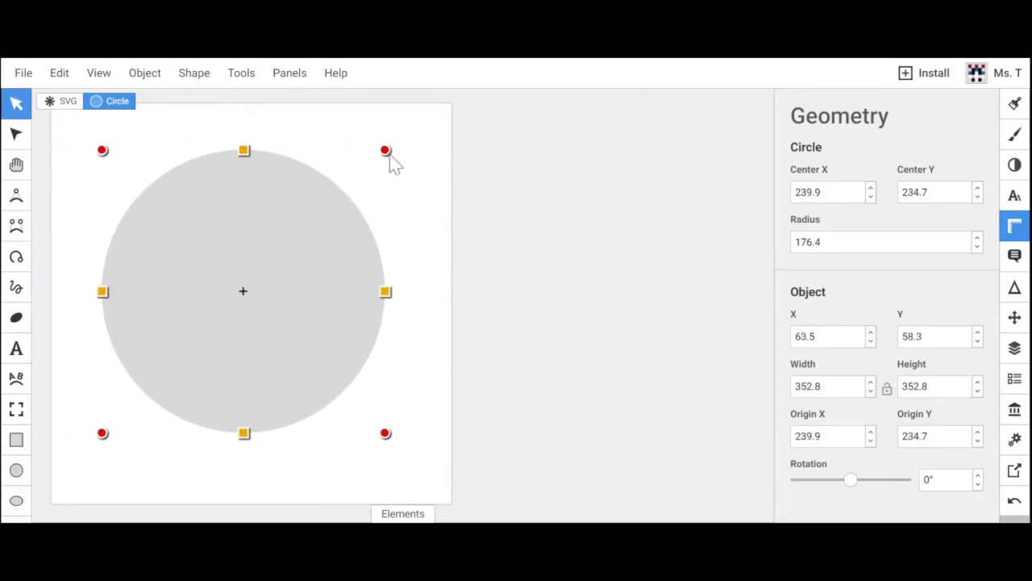
left_click_drag(386, 157, 333, 226)
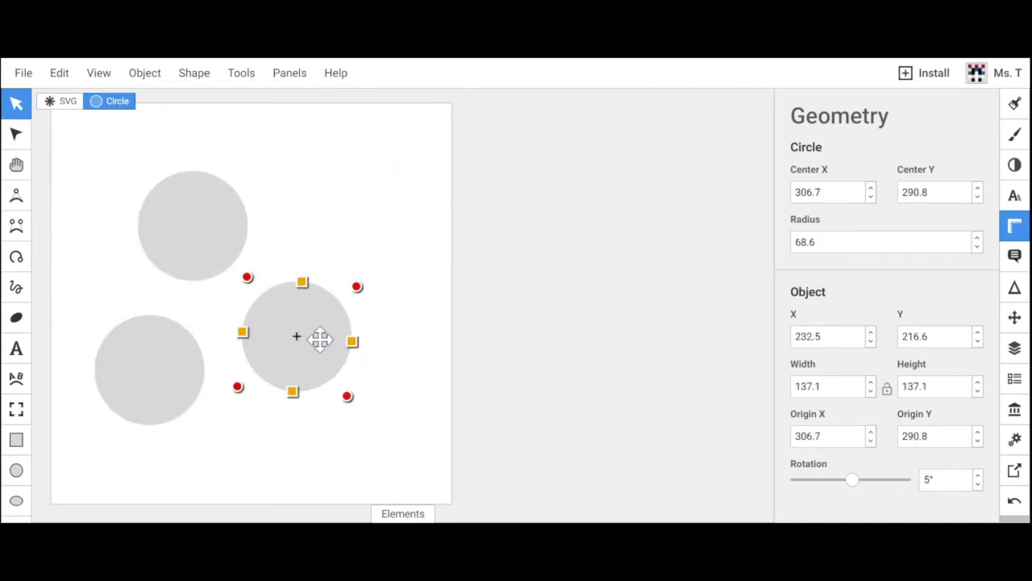
left_click(364, 229)
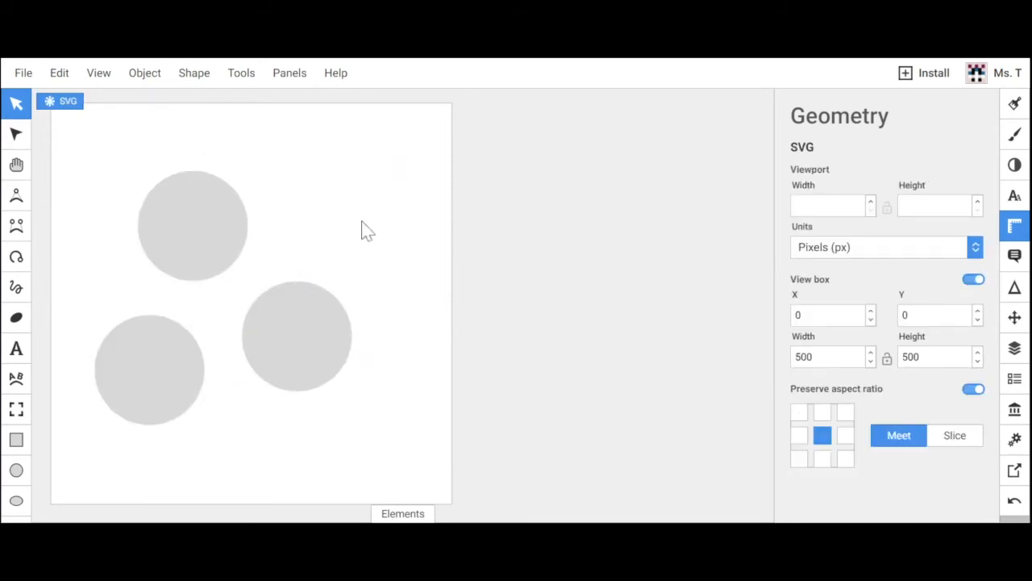
Rotate all three circles together by about a quarter turn and scale them down to a radius of about 46.
key("ctrl+a")
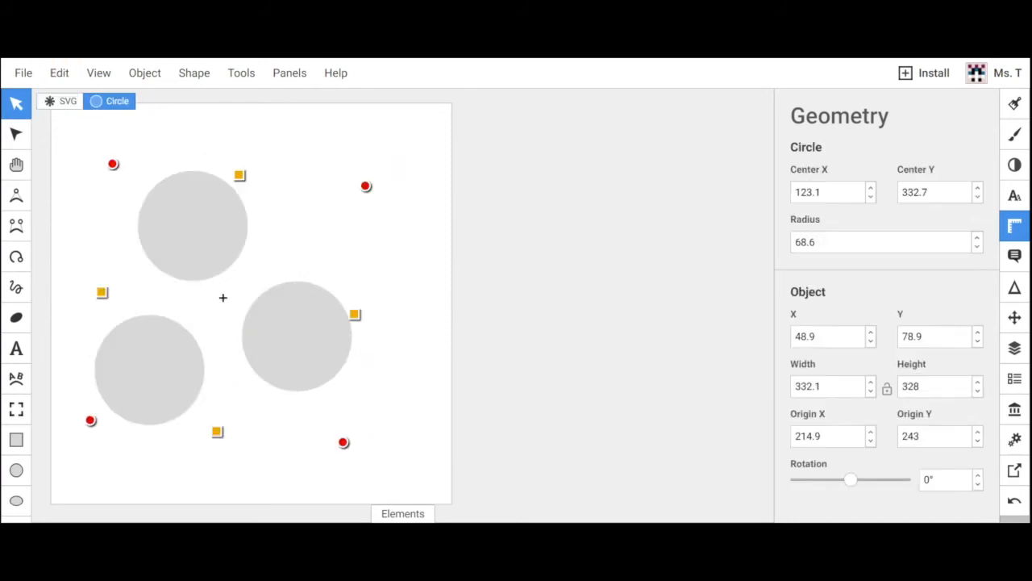
left_click_drag(367, 188, 320, 420)
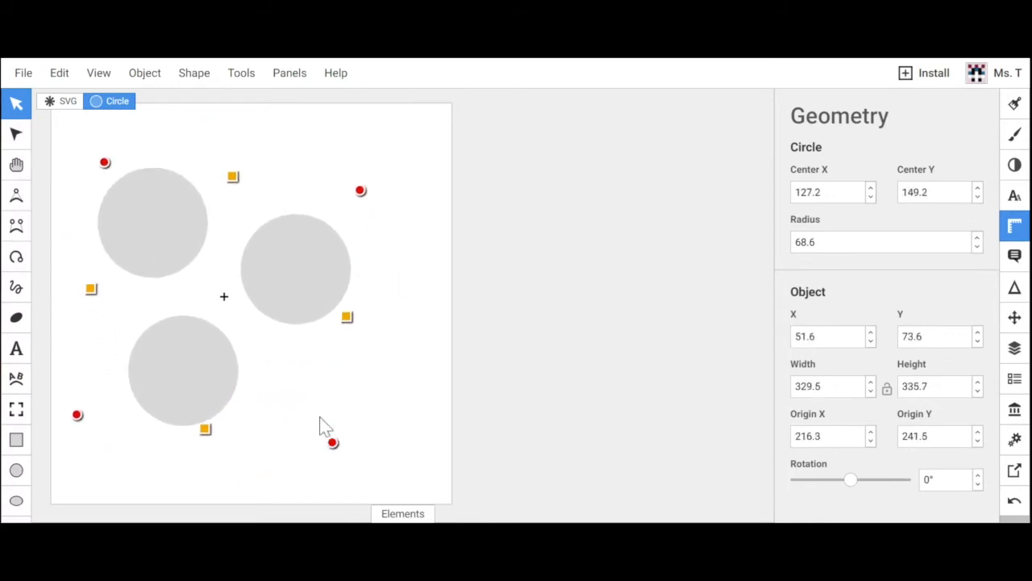
left_click(306, 291)
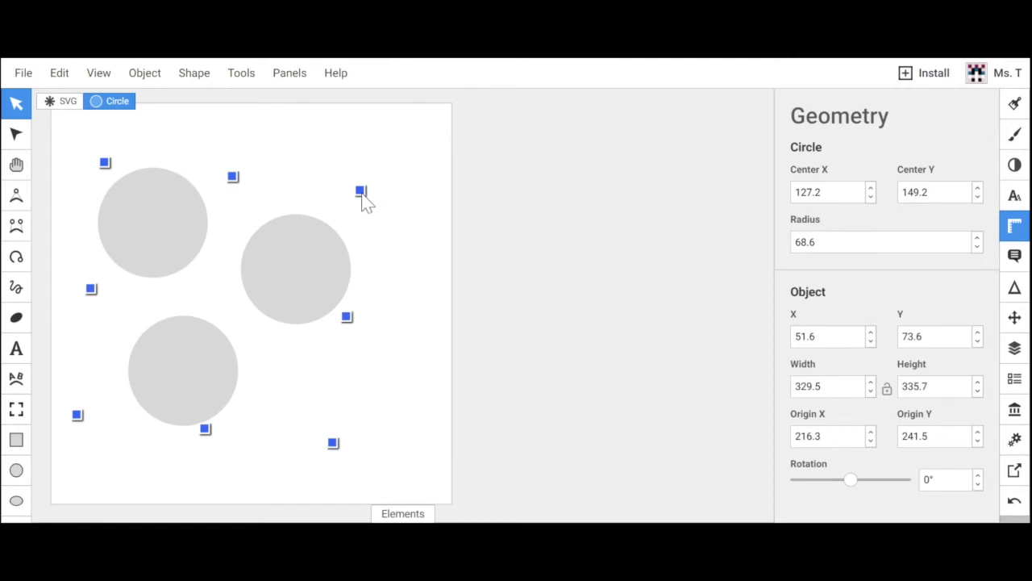
left_click_drag(363, 201, 217, 339)
Exclude the lowest circle from the selection and enlarge the other two together to a radius of about 76.5.
left_click(214, 332, "shift")
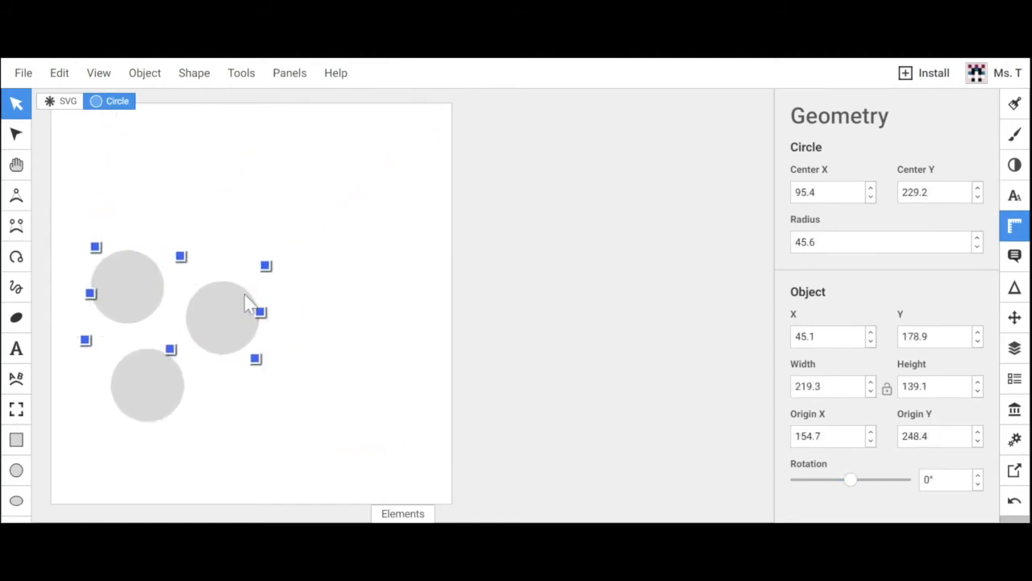
left_click_drag(268, 269, 395, 173)
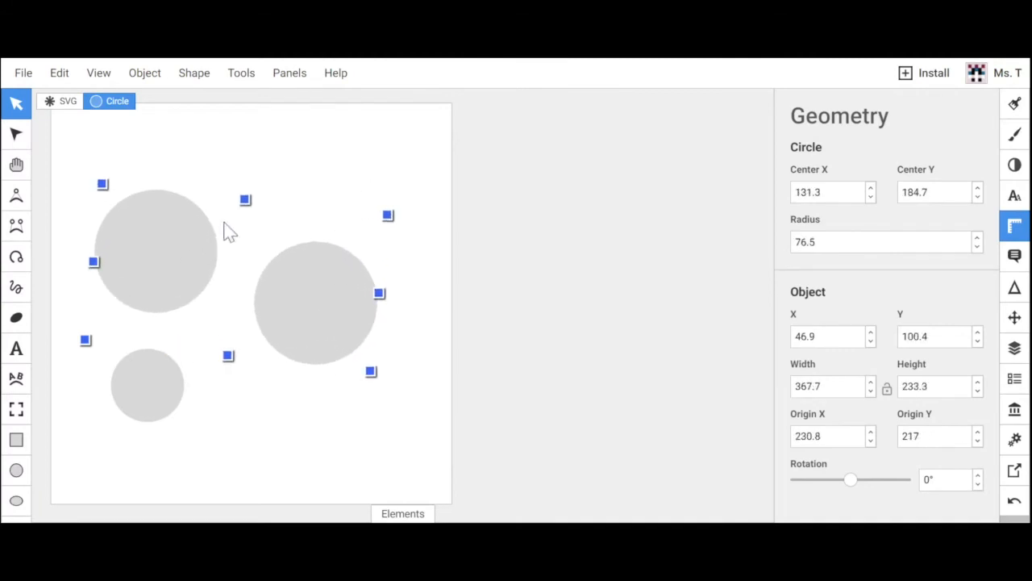
left_click(202, 482)
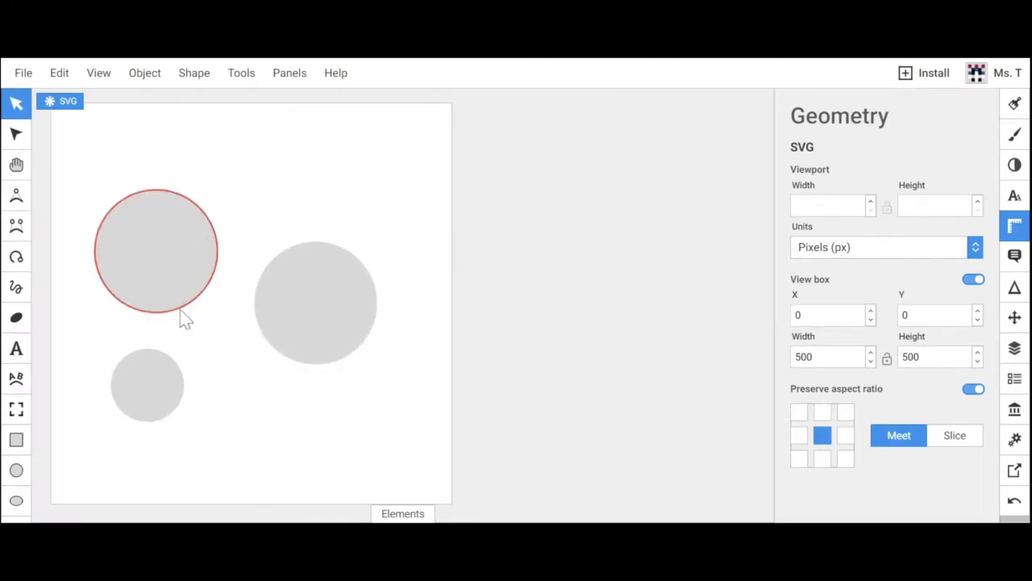
Move the small circle up and to the right, into the gap below the two larger circles.
left_click_drag(145, 382, 201, 353)
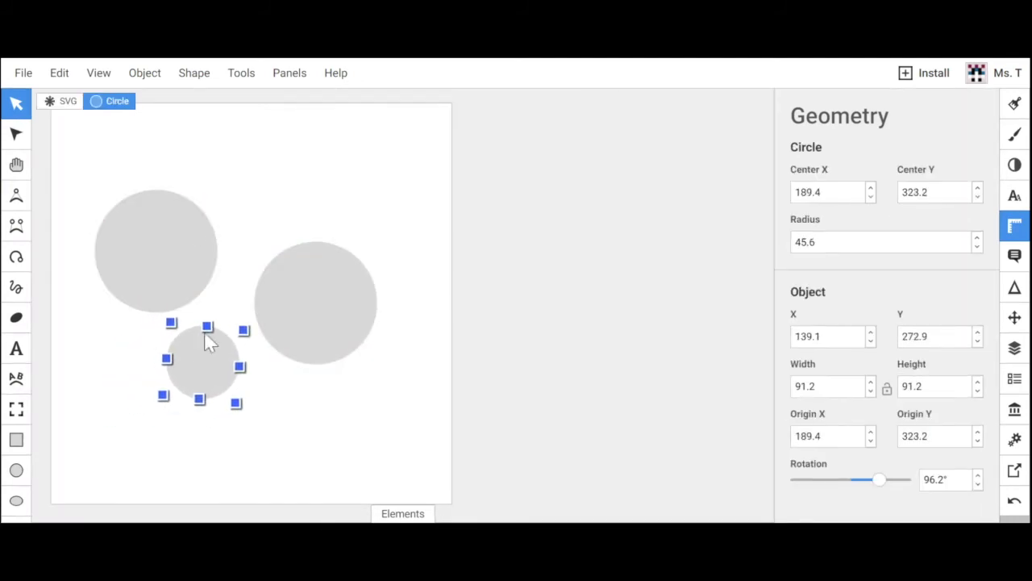
left_click(352, 195)
key("ctrl+a")
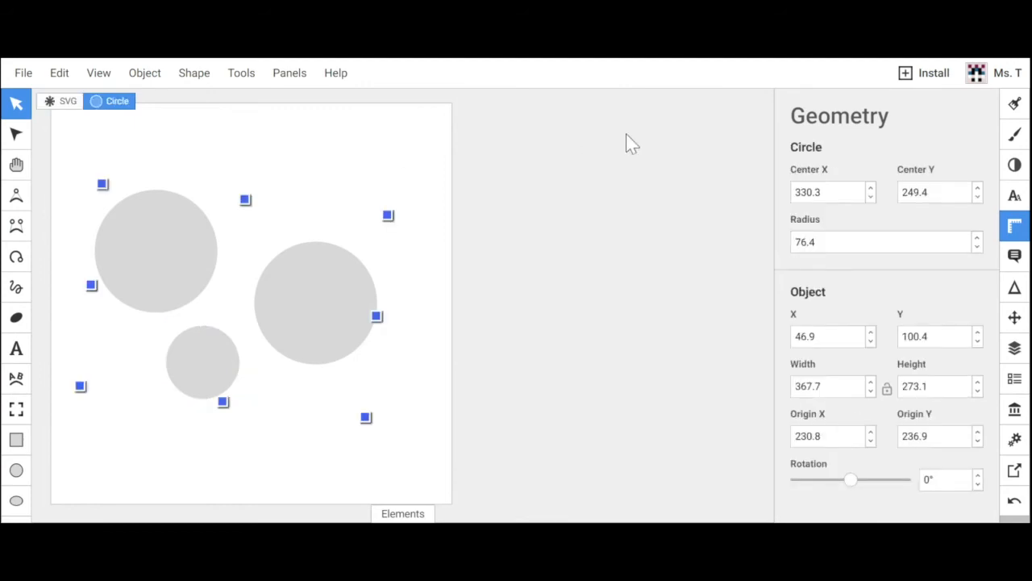
left_click(416, 196)
Fill the upper-left circle with solid green (#57cf69).
left_click(160, 235)
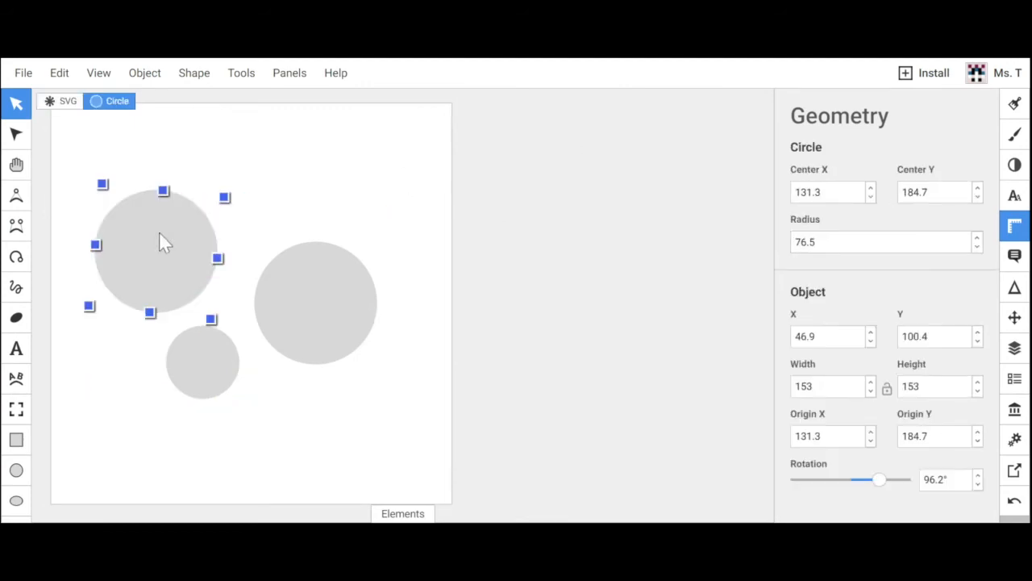
left_click(1013, 105)
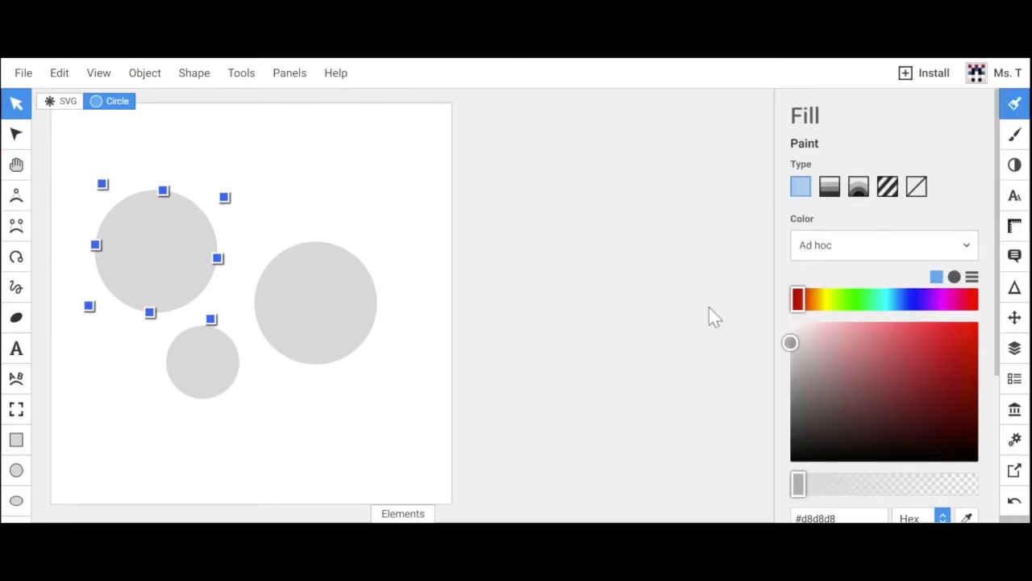
left_click(861, 306)
left_click(900, 347)
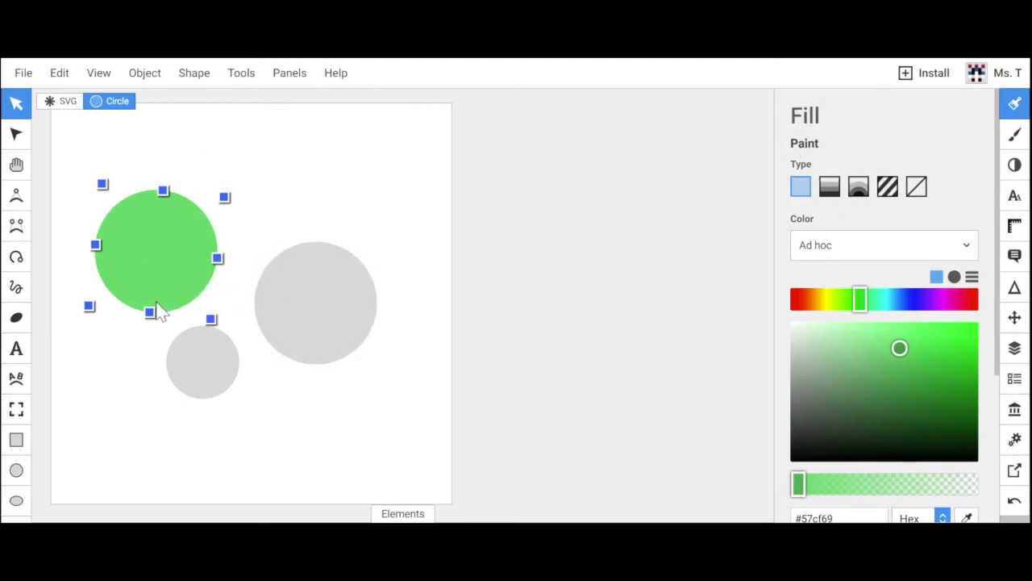
Try a linear gradient fill on the green circle, and set its fill to none.
left_click(831, 188)
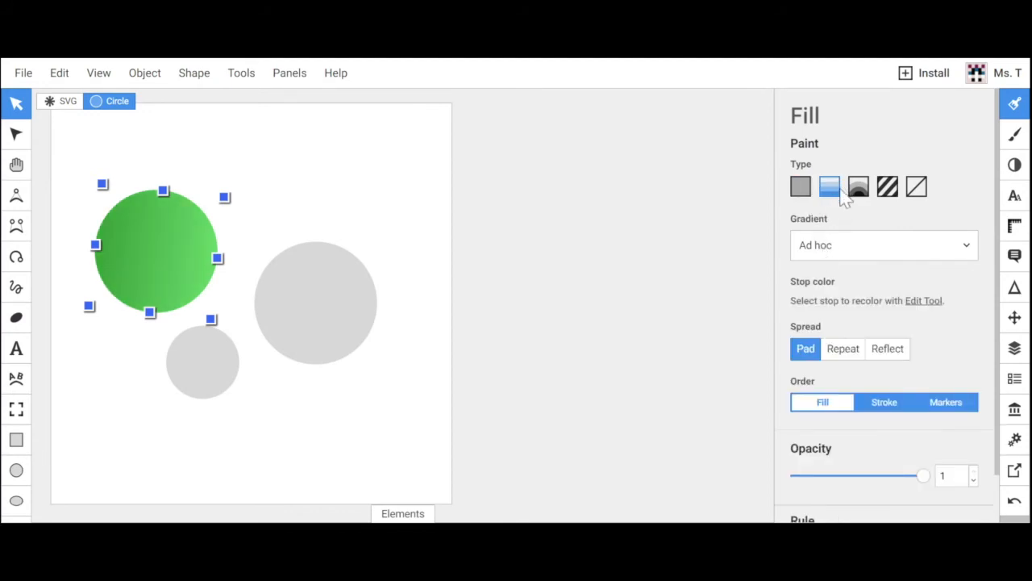
left_click(919, 192)
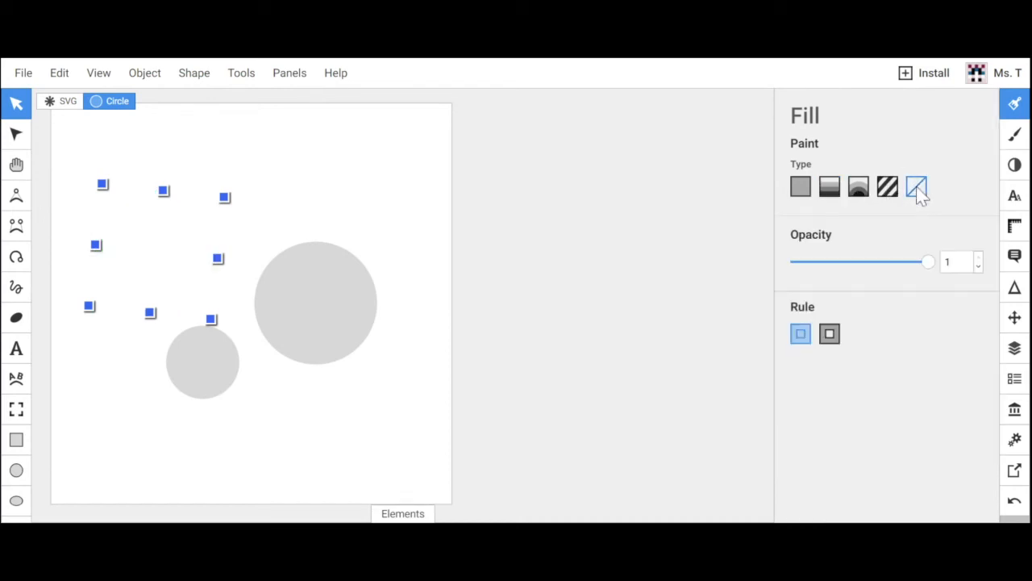
Give the unfilled circle a solid lime-green (#bada55) stroke, trying a width of 16 and reducing it to 5.
left_click(1016, 138)
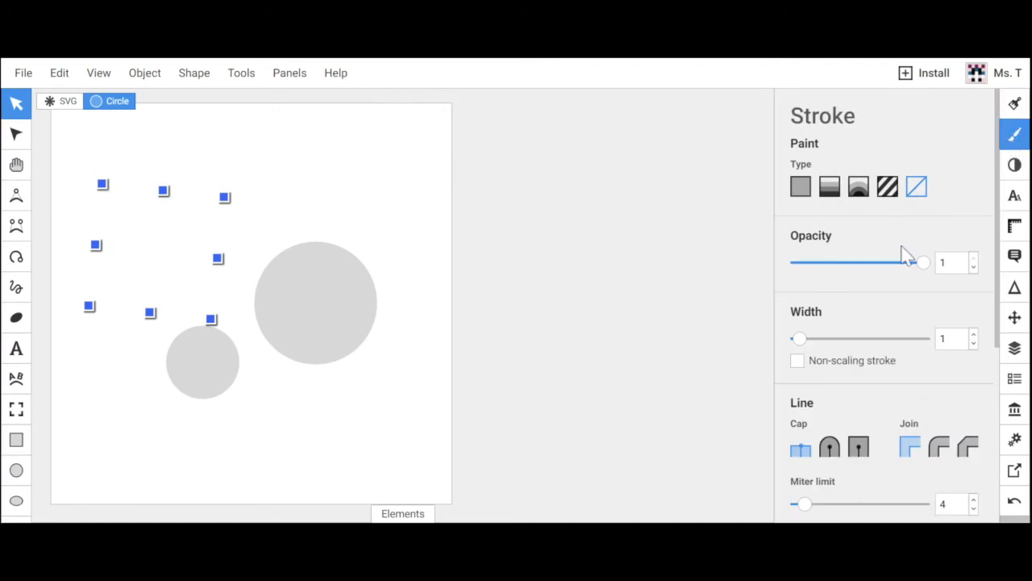
left_click_drag(801, 339, 839, 340)
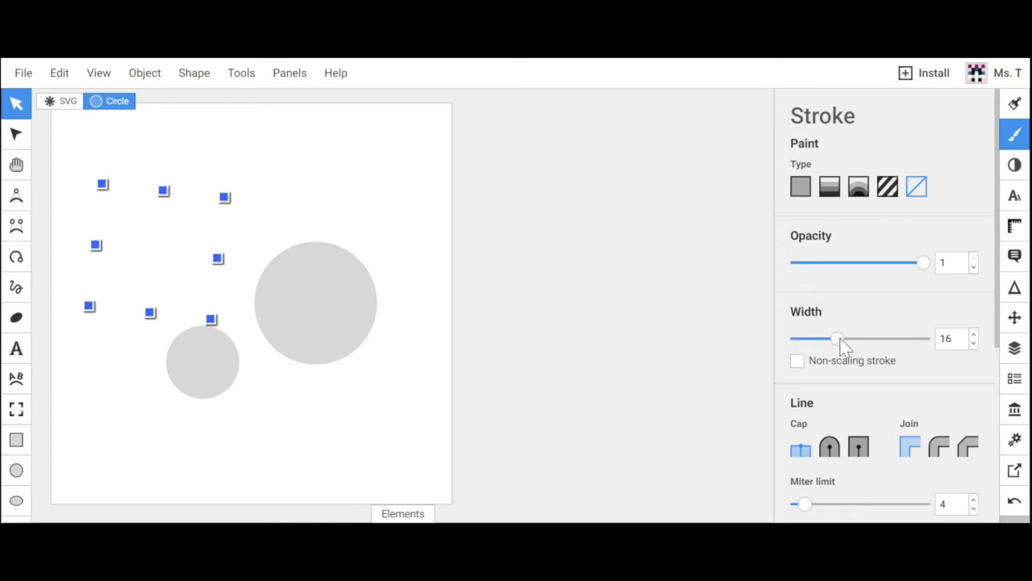
left_click(800, 188)
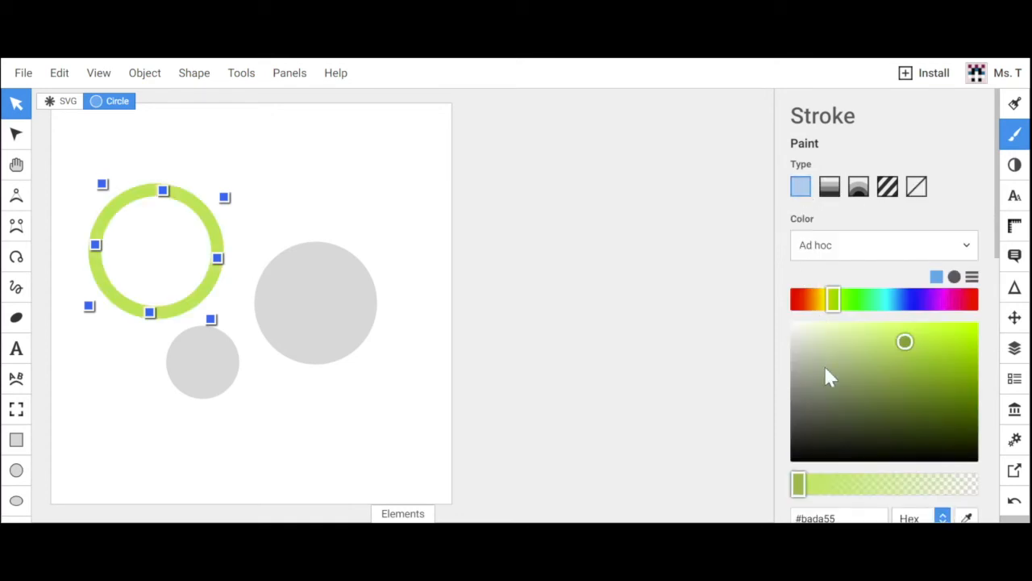
scroll(828, 373, "down", 3)
scroll(830, 371, "down", 1)
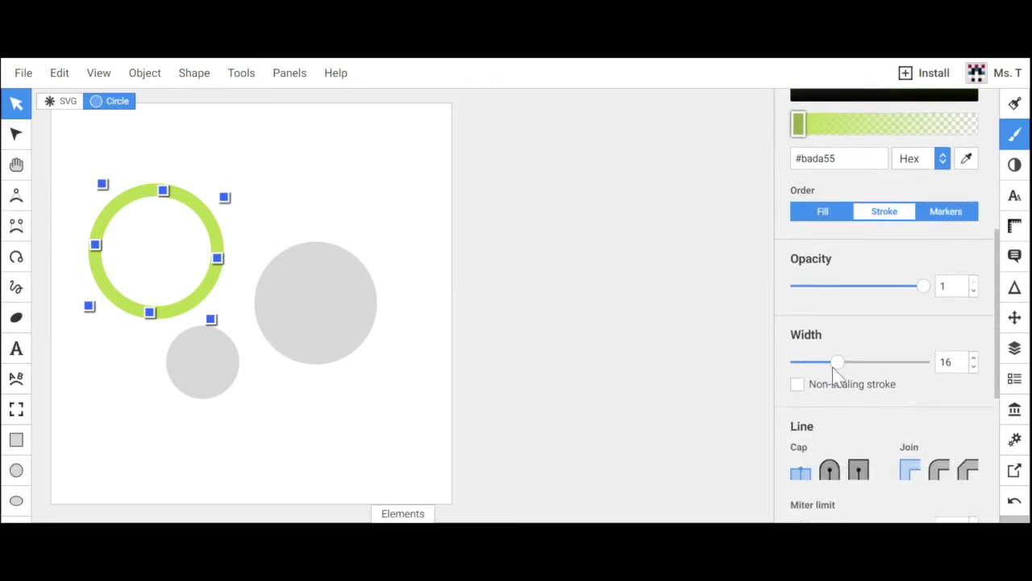
mouse_move(839, 363)
left_mouse_down()
mouse_move(864, 364)
mouse_move(813, 373)
left_mouse_up()
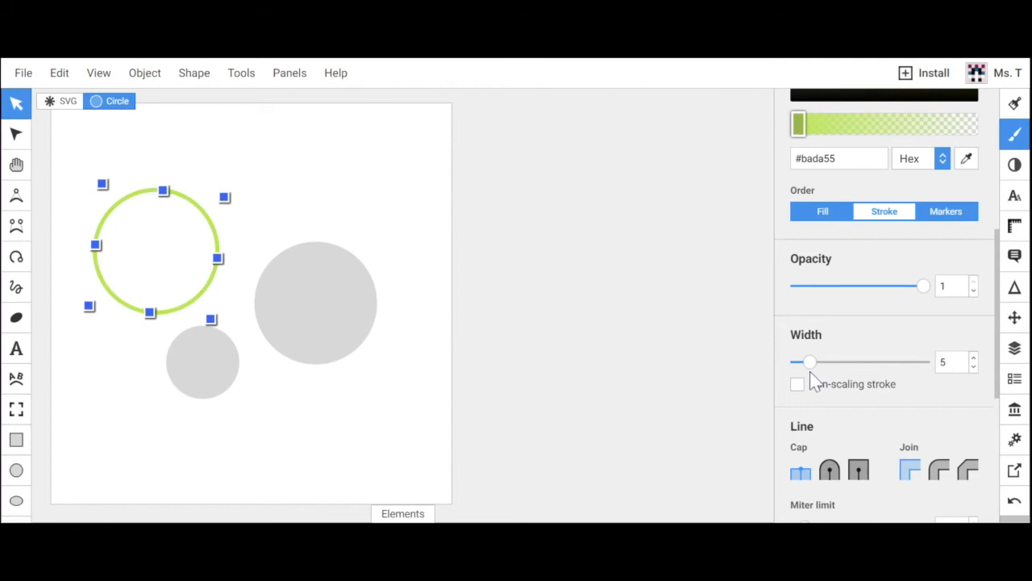
Make the circle's green stroke finely dashed using the dash array preset of 2.
scroll(812, 376, "up", 2)
scroll(811, 376, "down", 5)
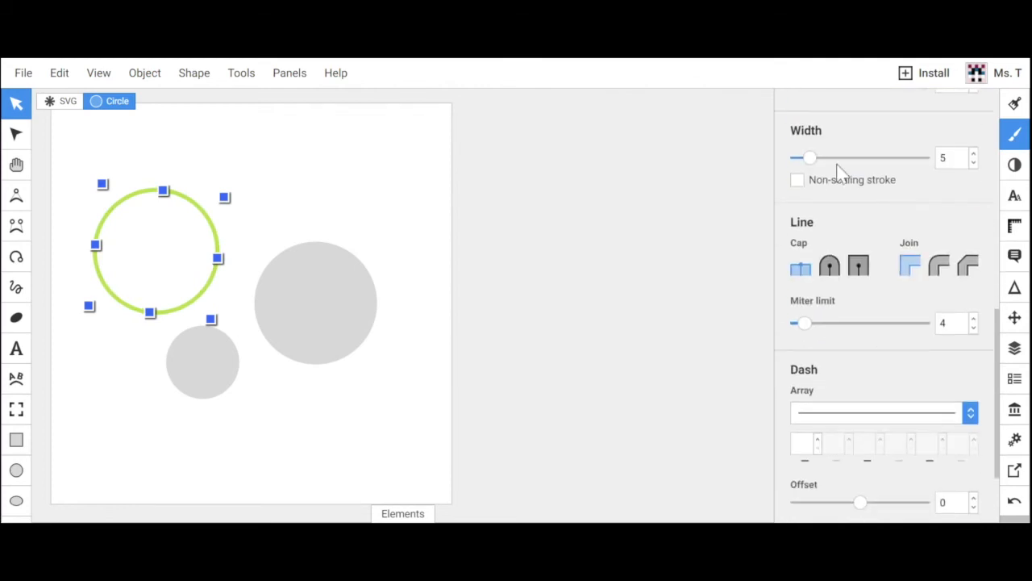
scroll(841, 360, "down", 3)
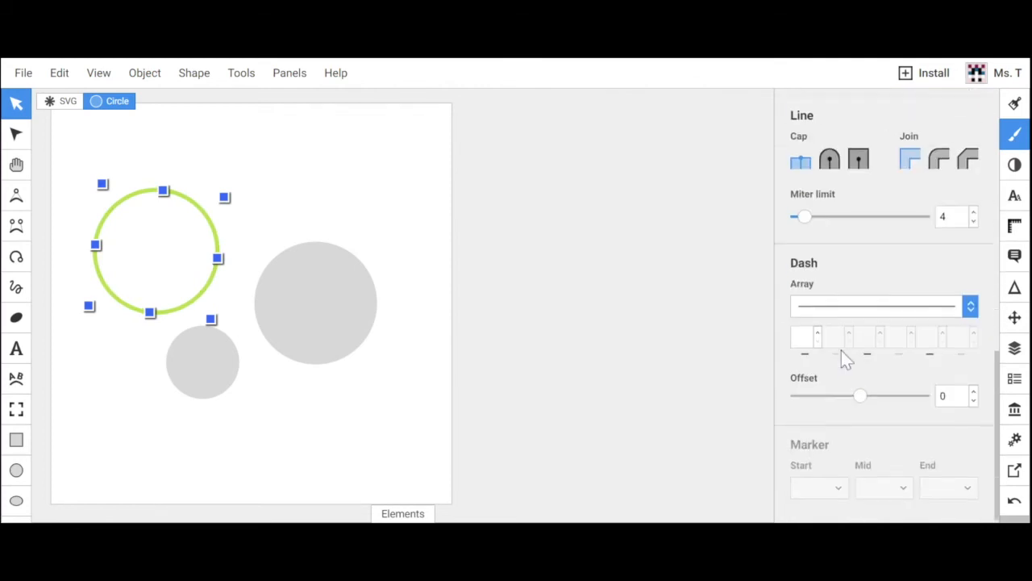
left_click(971, 304)
left_click(956, 331)
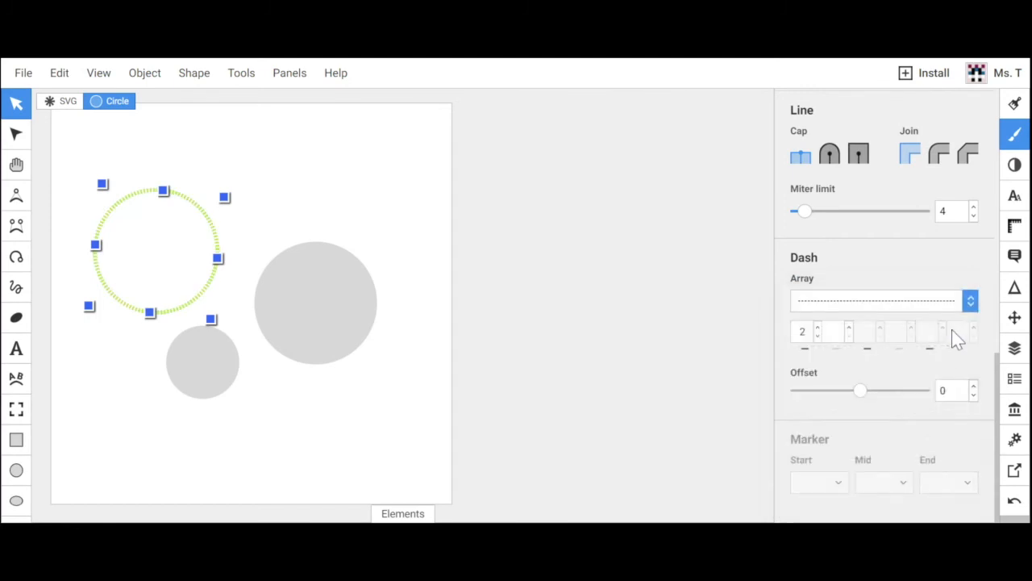
scroll(835, 325, "up", 5)
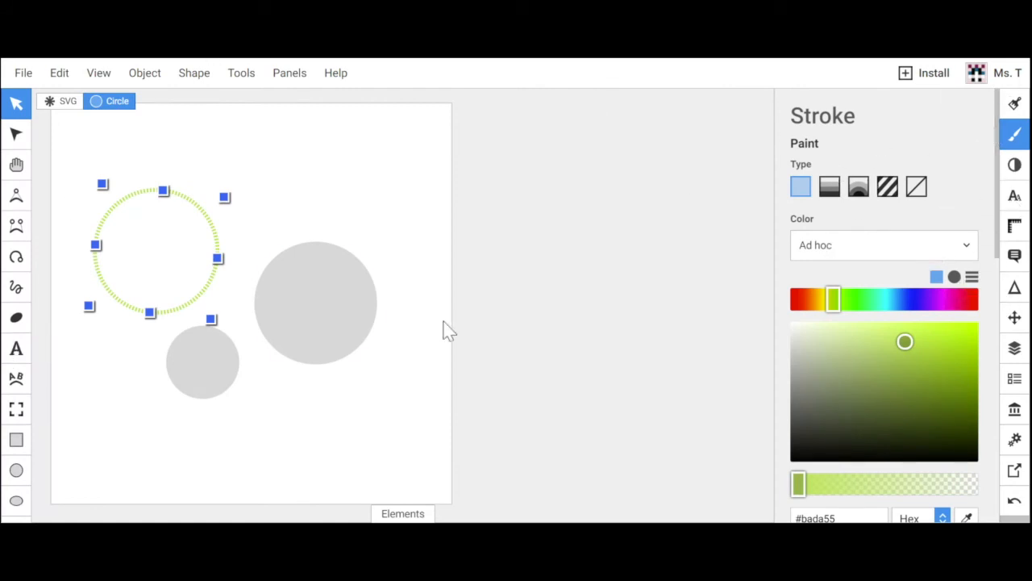
Move the dashed circle and the large grey circle so they overlap, and raise the dashed circle to the front.
left_click_drag(218, 242, 326, 246)
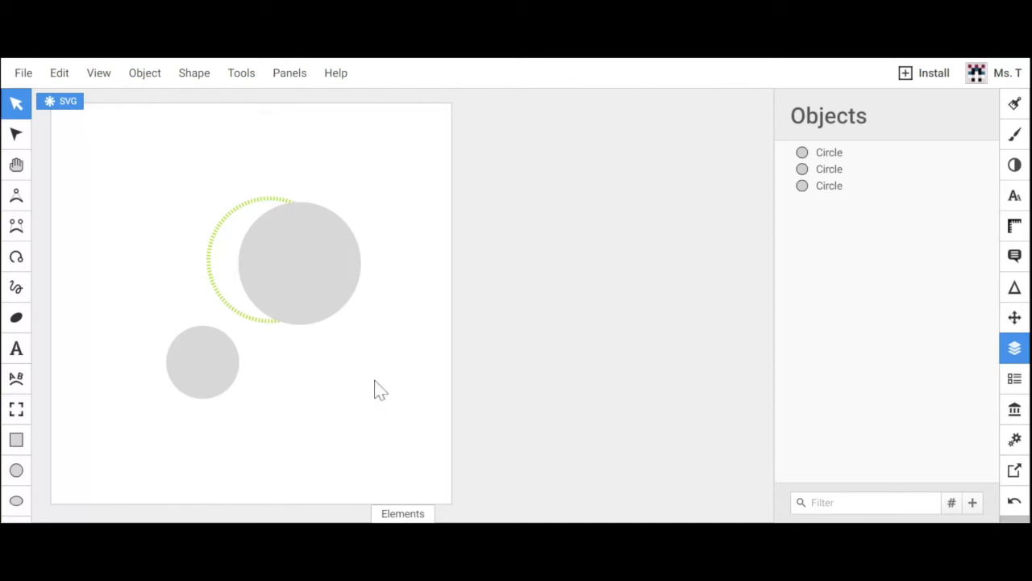
left_click(229, 312)
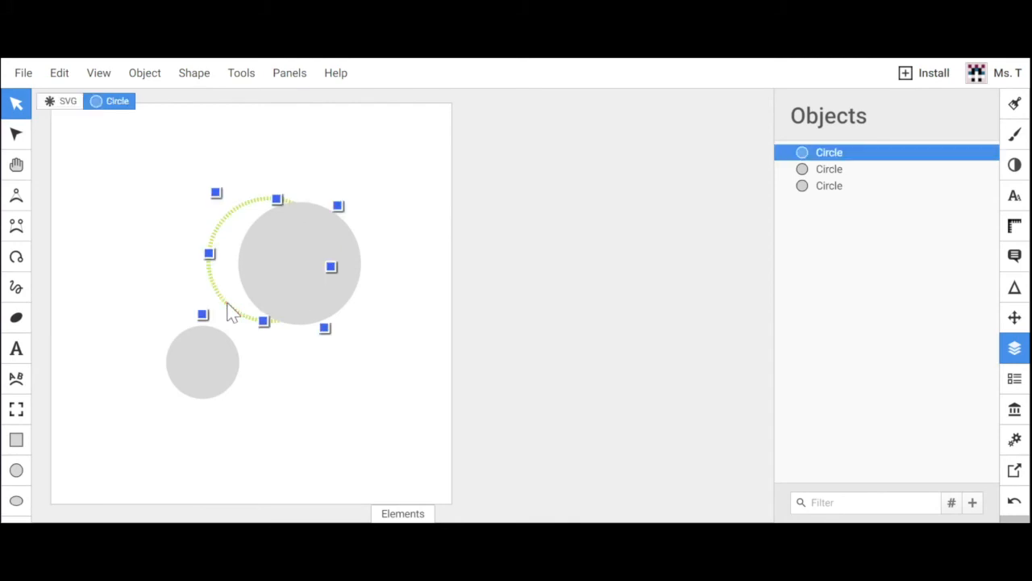
left_click(148, 81)
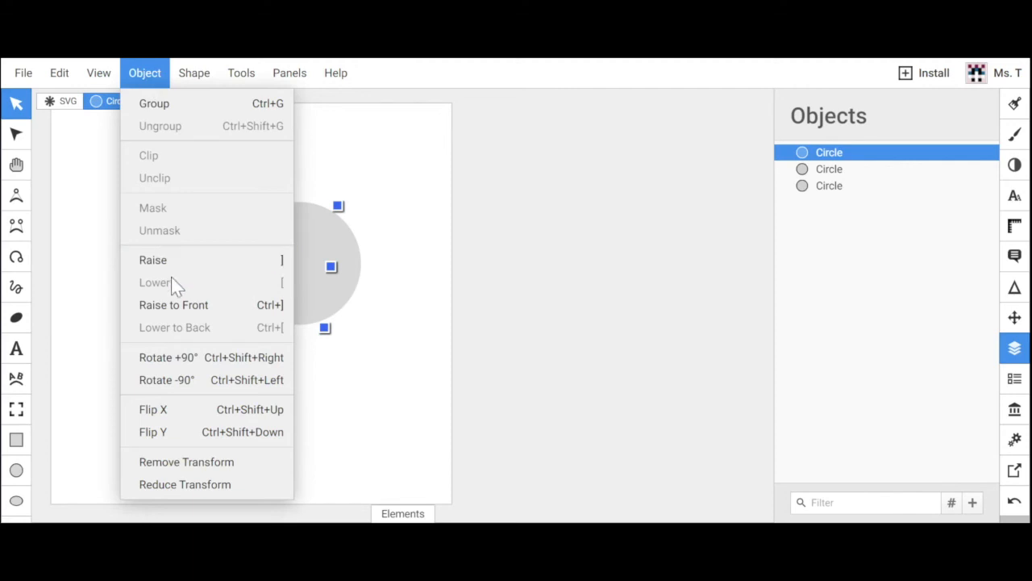
left_click(177, 313)
left_click(363, 160)
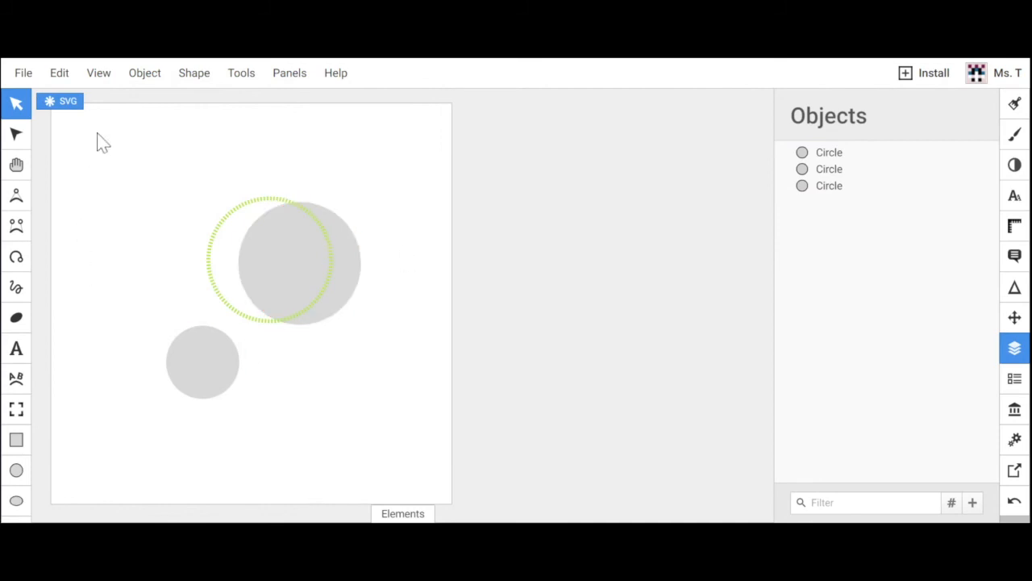
Zoom in on the overlapping circles and pan them towards the middle of the view.
left_click(138, 81)
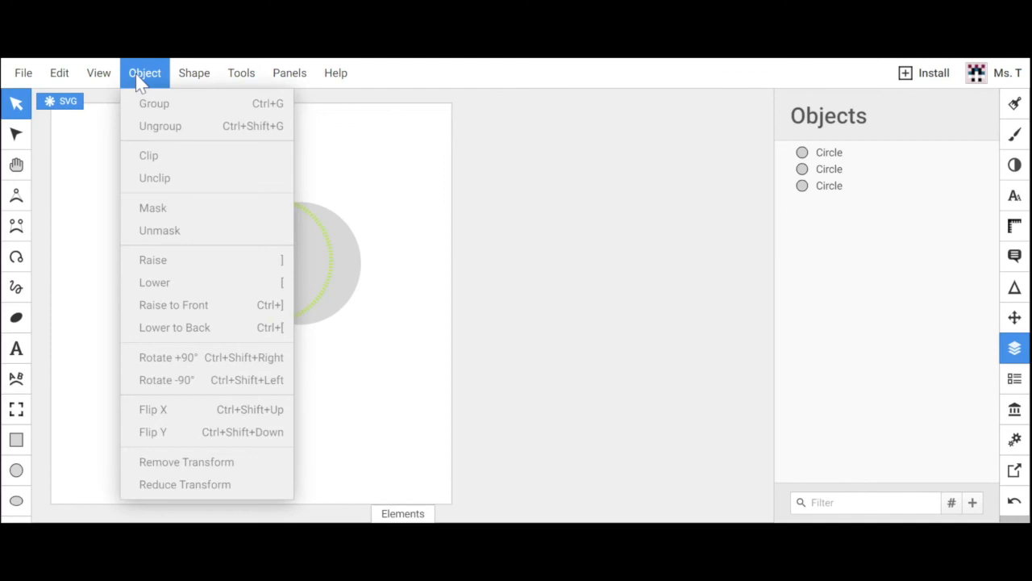
mouse_move(105, 80)
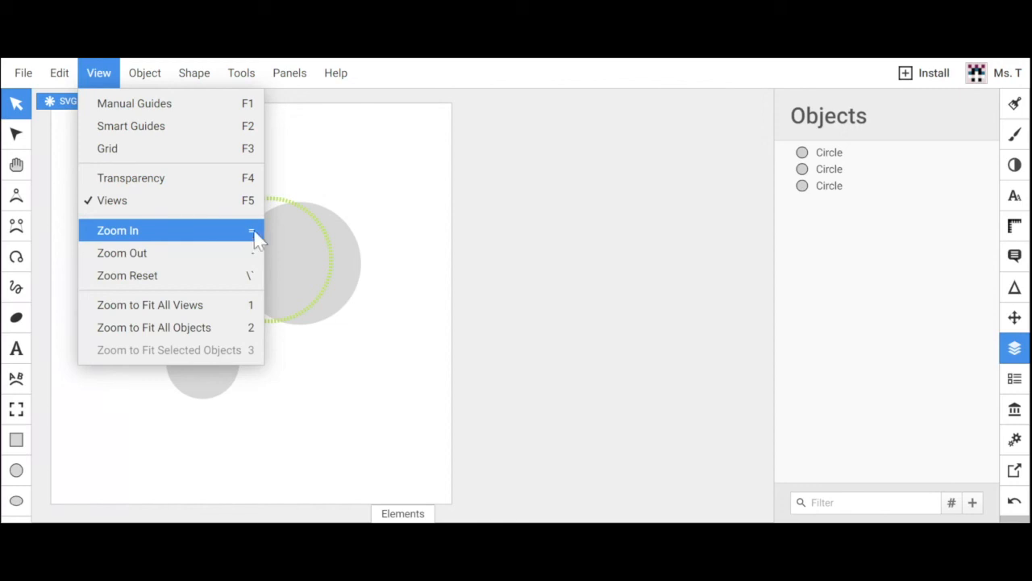
left_click(392, 221)
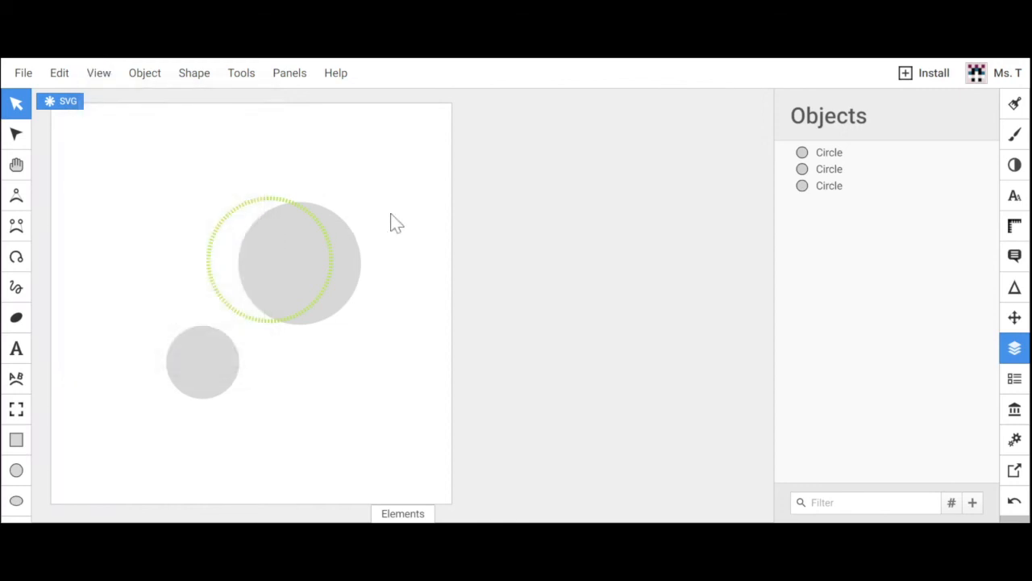
key("ctrl+plus")
key("ctrl+plus")
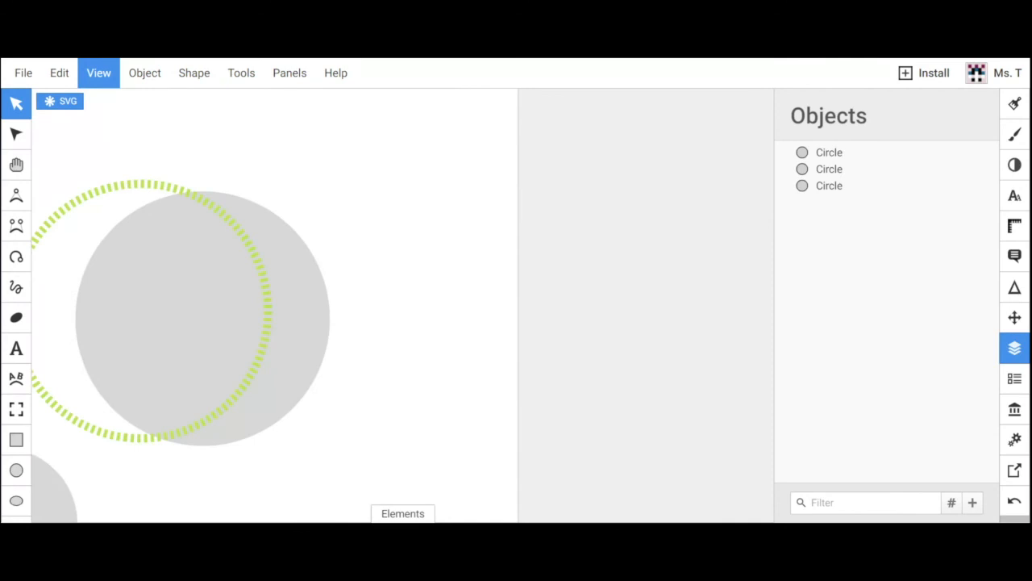
left_click(16, 165)
left_click_drag(143, 212, 430, 142)
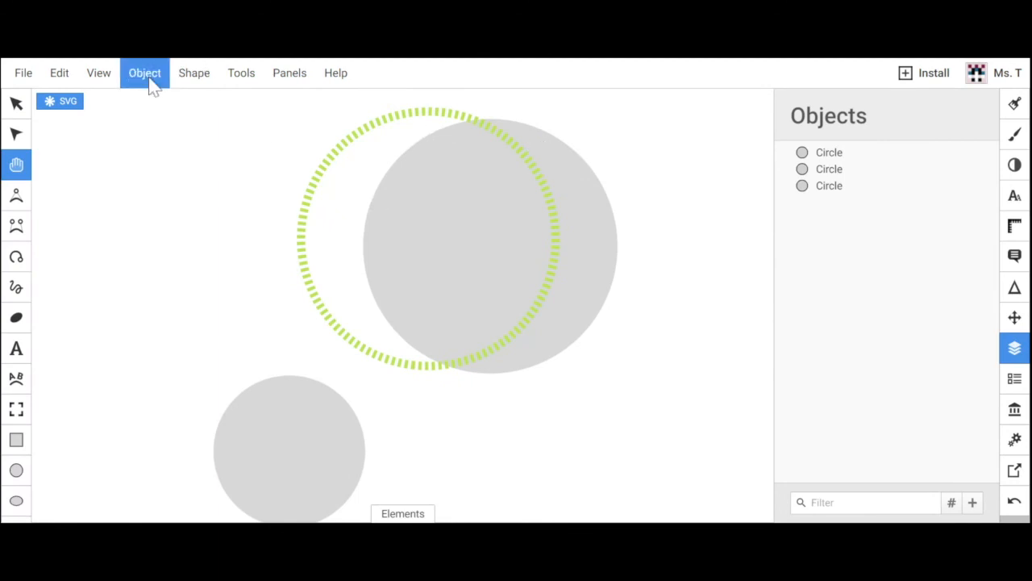
Zoom back out and pan until the whole page is roughly centred in view.
left_click(103, 77)
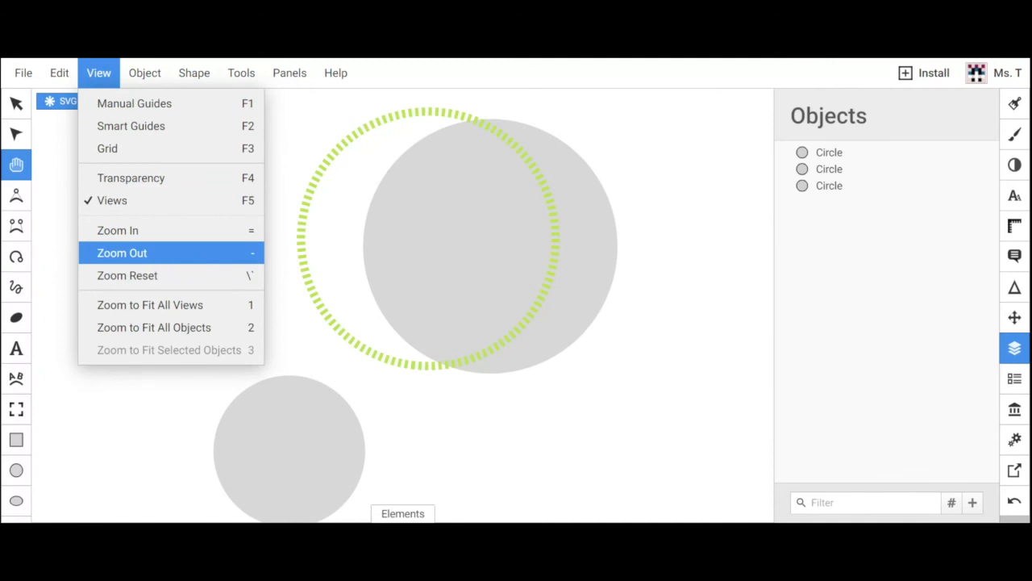
left_click(157, 258)
key("minus")
key("minus")
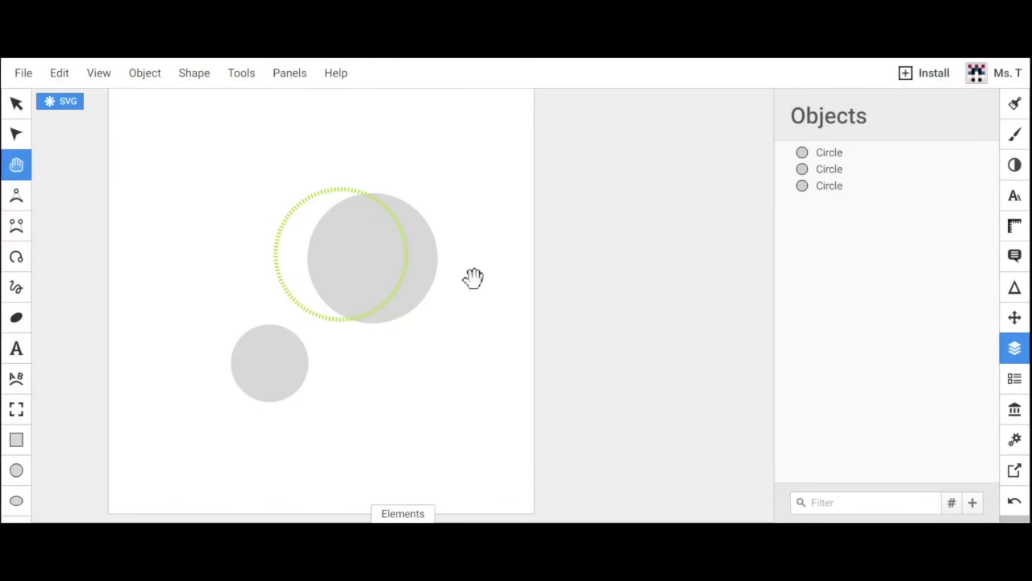
scroll(472, 277, "down", 1)
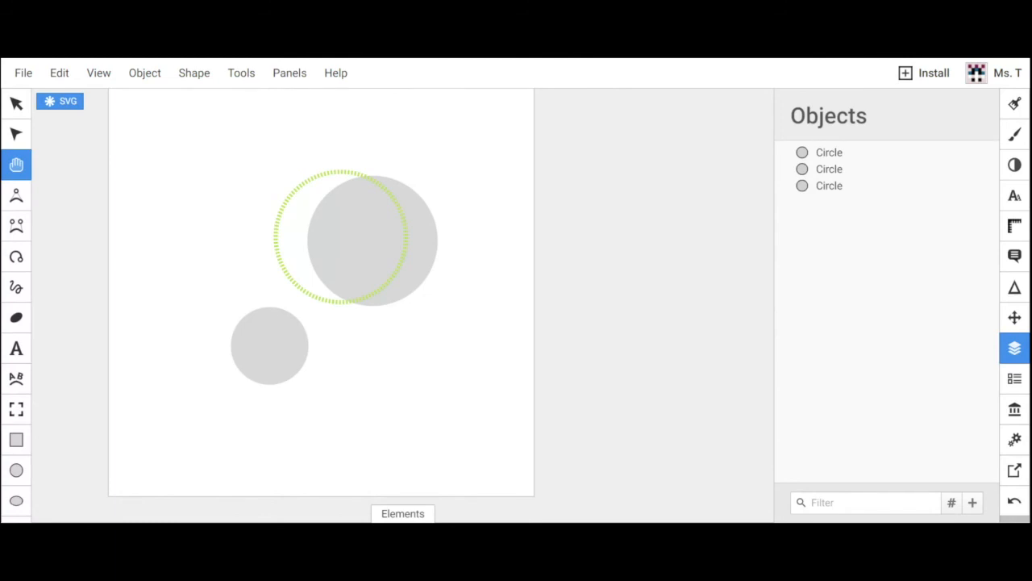
left_click_drag(473, 278, 494, 303)
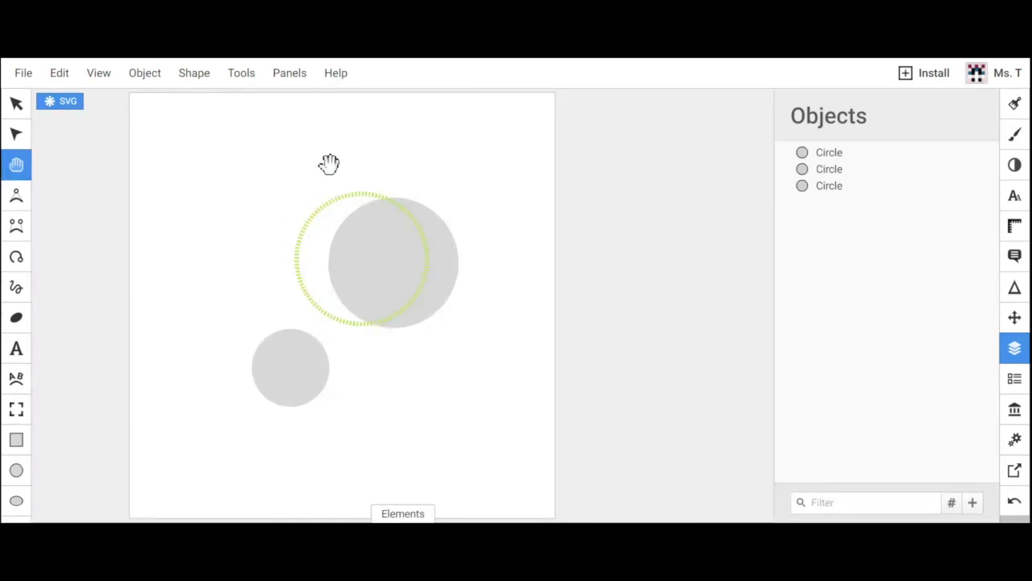
left_click_drag(329, 164, 308, 166)
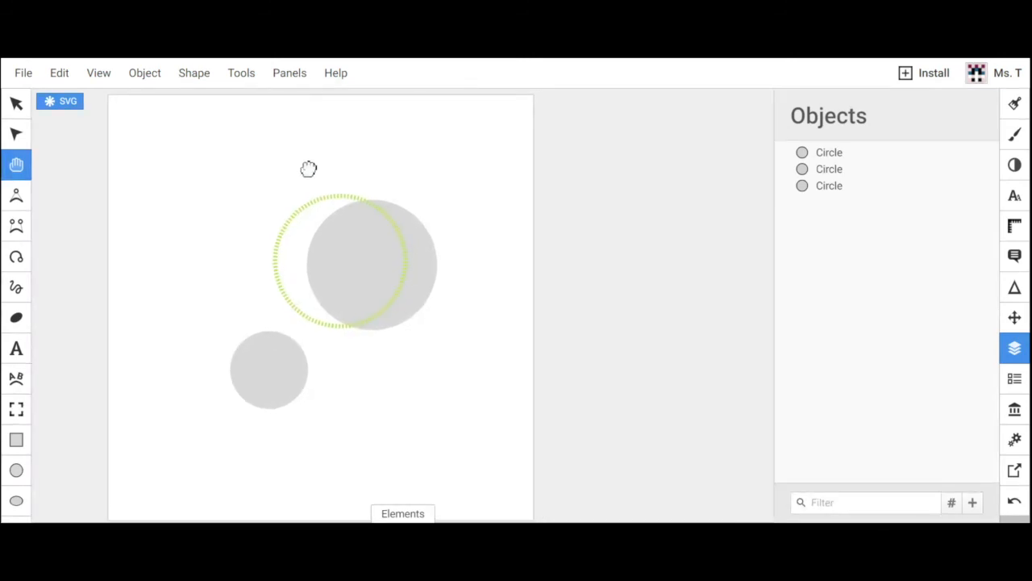
Return to the selection tool and look through the available shape tools.
left_click(18, 113)
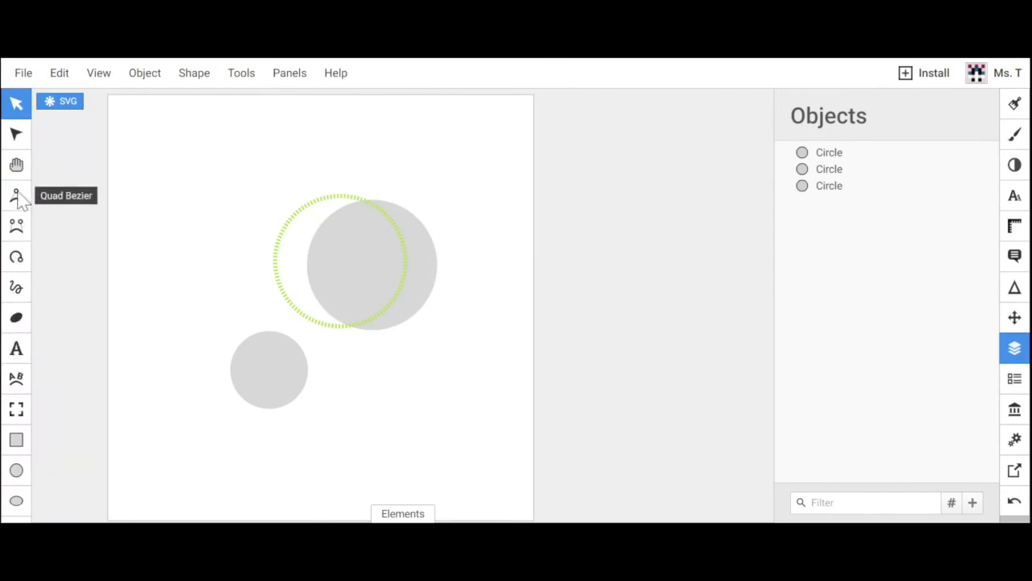
scroll(18, 331, "down", 2)
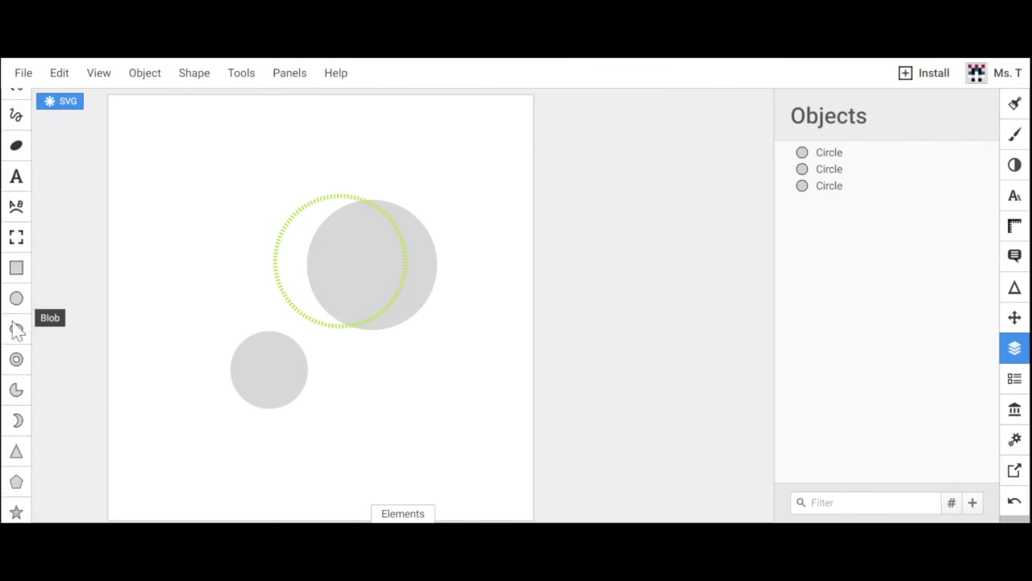
scroll(18, 329, "down", 2)
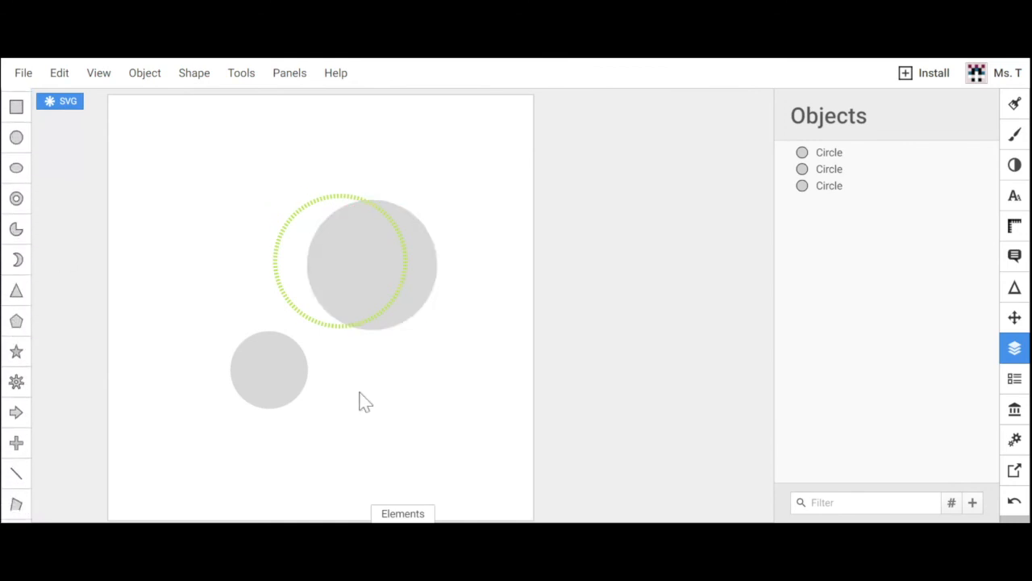